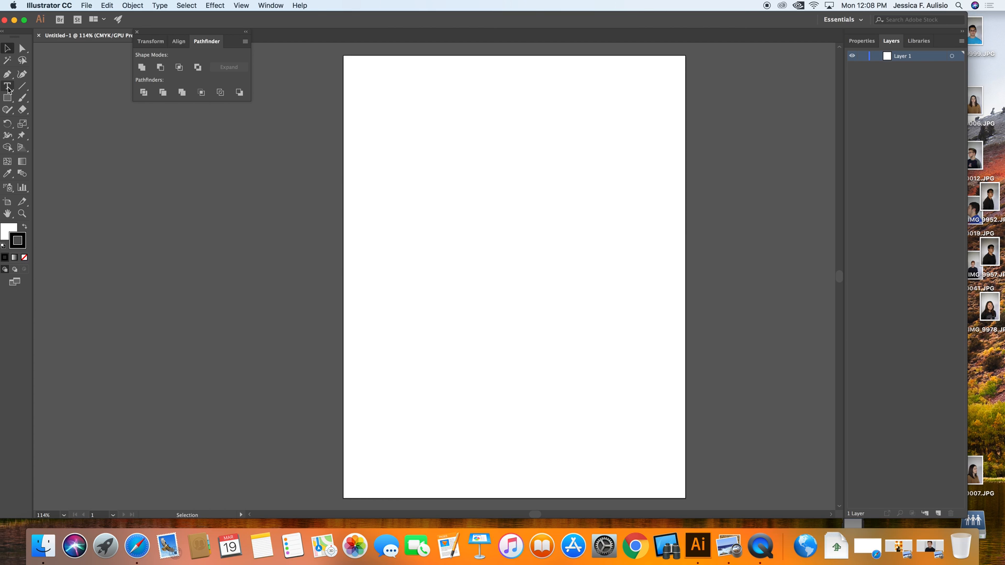
Step: Place a point-type text object with placeholder text near the artboard's upper-left corner and select its text
{"action": "left_click", "coordinate": [3, 84]}
{"action": "left_click", "coordinate": [369, 128]}
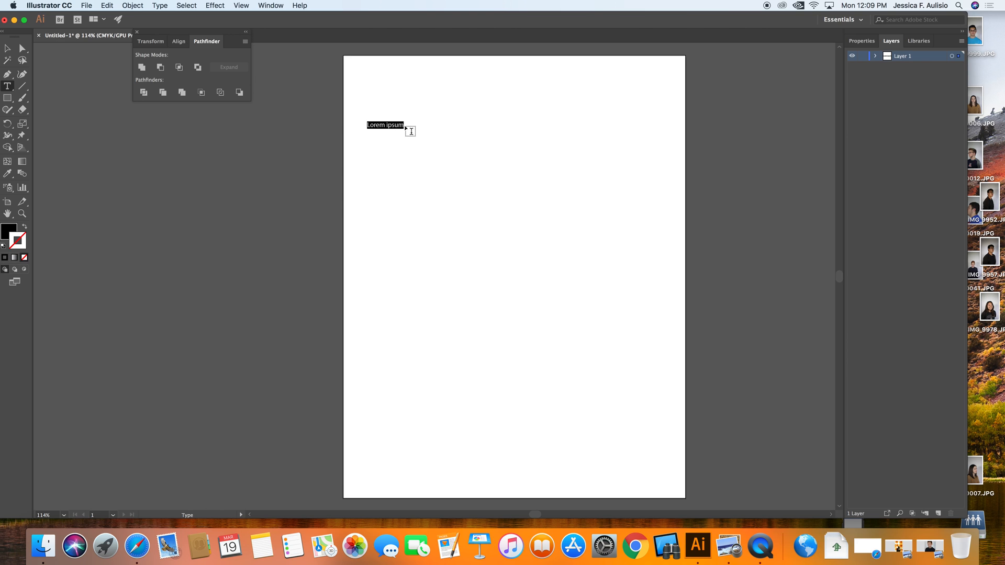
{"action": "left_click_drag", "start_coordinate": [404, 124], "coordinate": [365, 131]}
{"action": "left_click", "coordinate": [874, 55]}
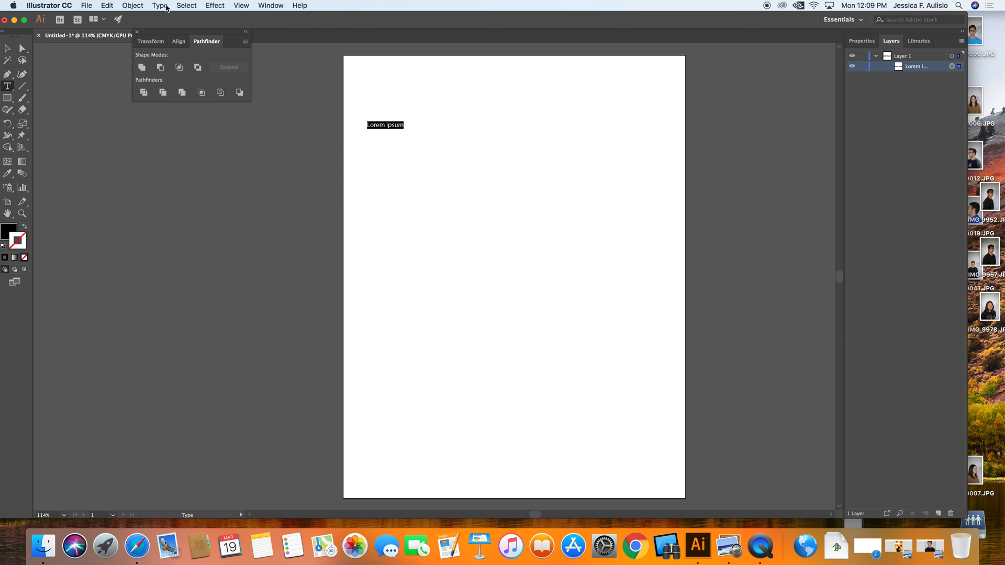
Step: Open the Properties panel and set the selected text's font size to 60 pt
{"action": "left_click", "coordinate": [267, 6]}
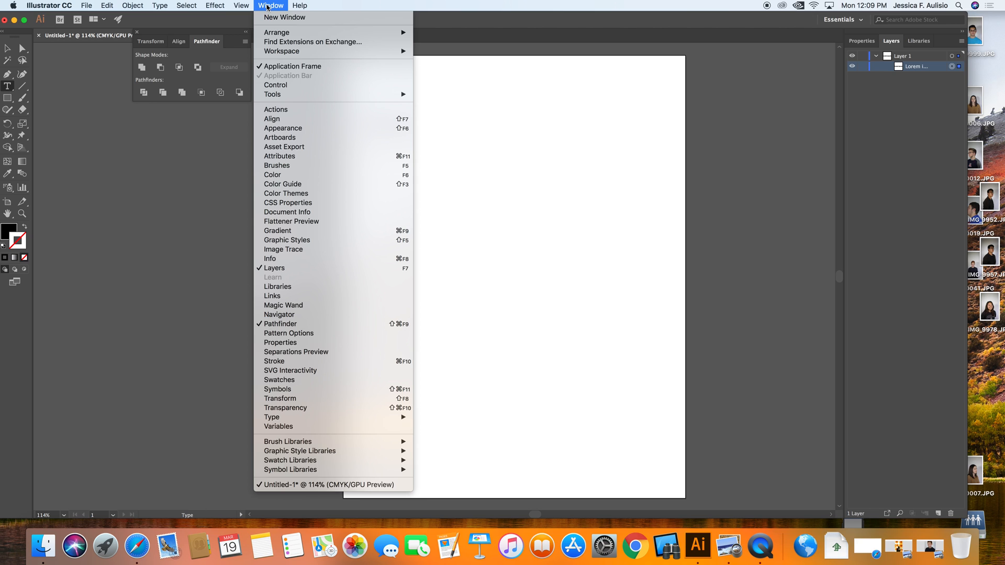
{"action": "left_click", "coordinate": [280, 342]}
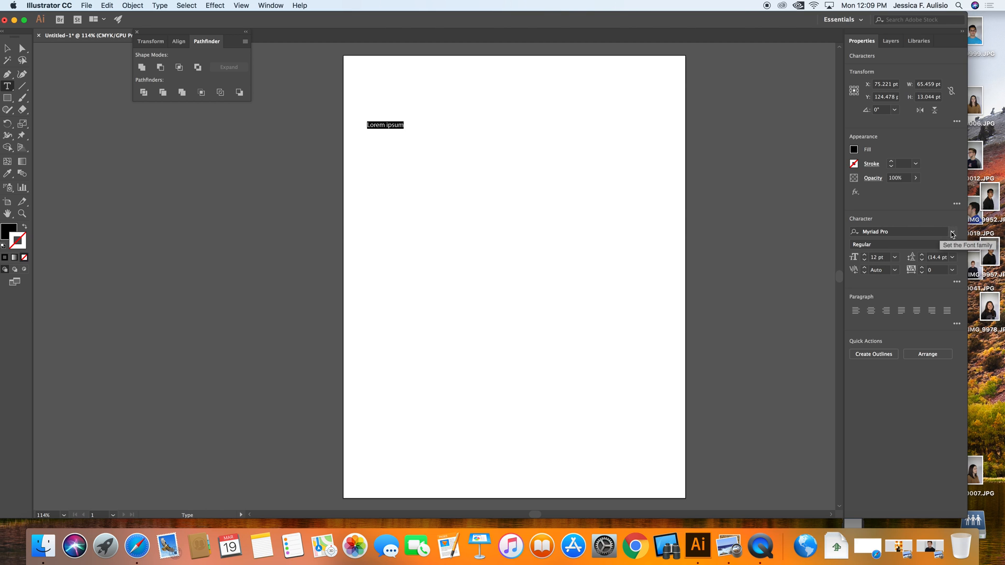
{"action": "left_click", "coordinate": [953, 233]}
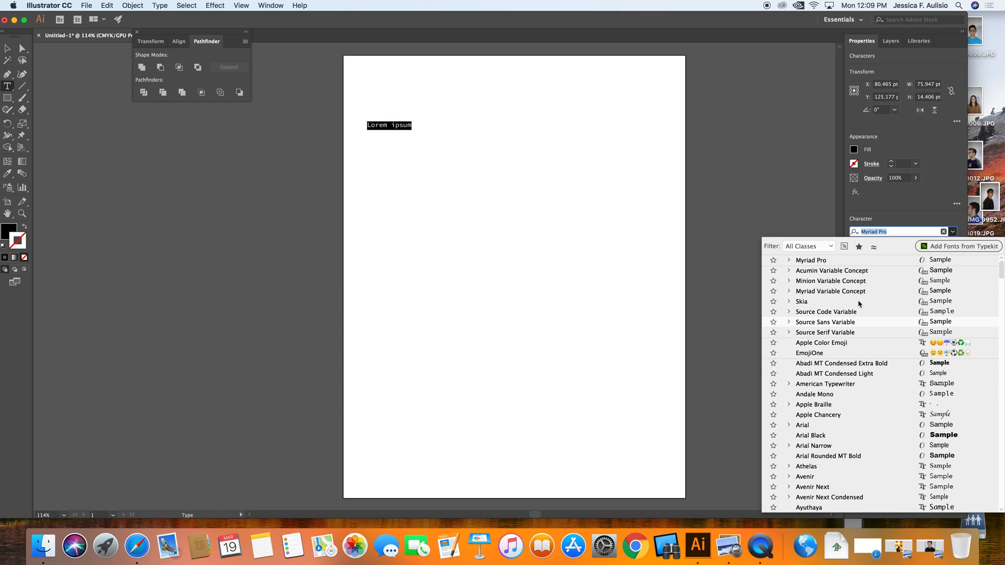
{"action": "left_click", "coordinate": [894, 220]}
{"action": "left_click", "coordinate": [895, 258]}
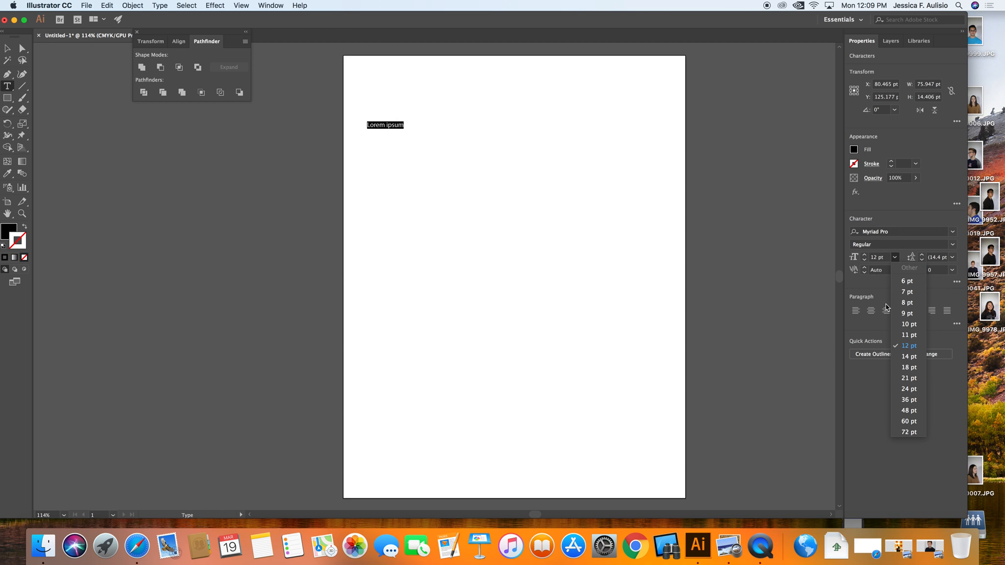
{"action": "left_click", "coordinate": [908, 421]}
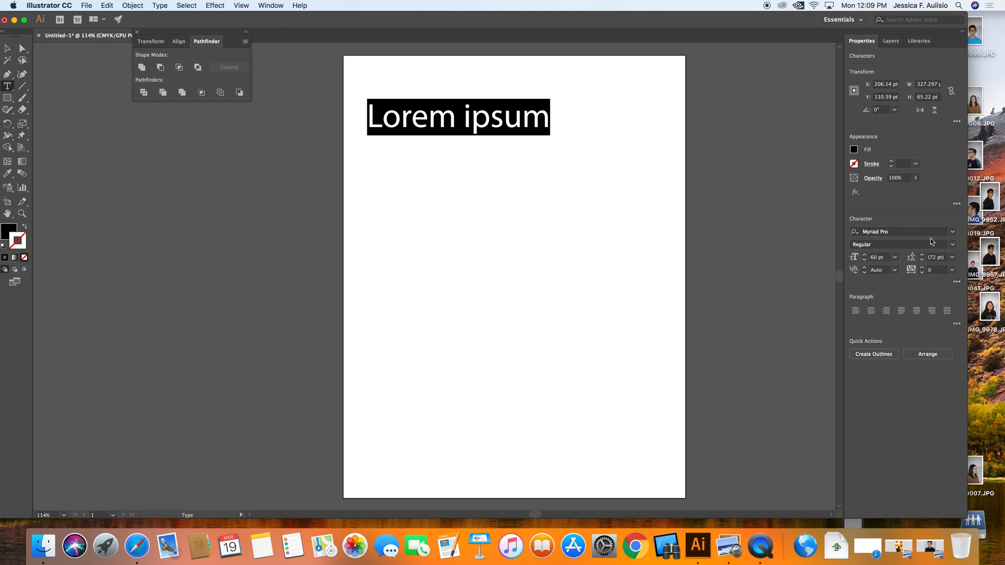
Step: Browse the installed font families list to preview fonts on the selected text
{"action": "left_click", "coordinate": [952, 231]}
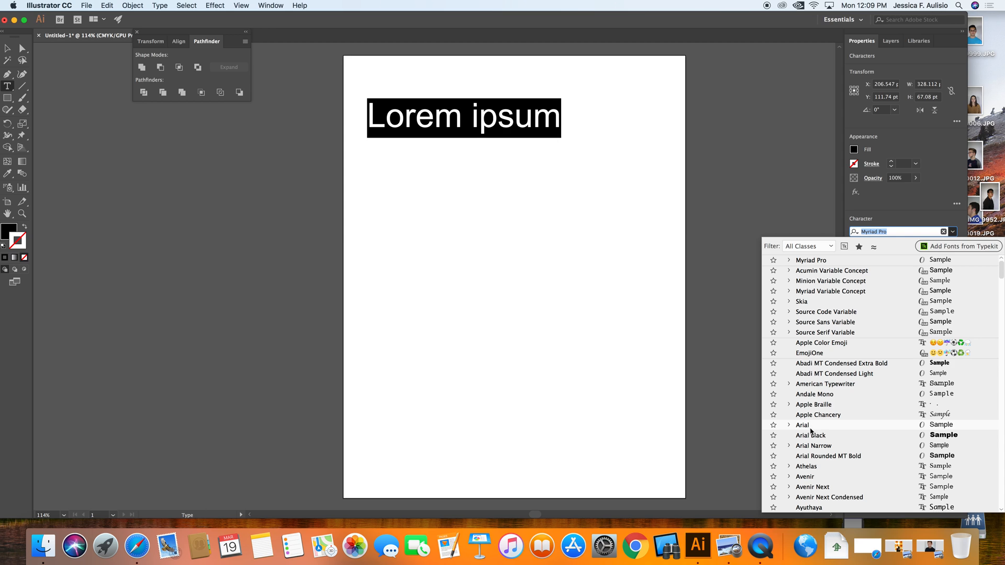
{"action": "scroll", "coordinate": [813, 447], "scroll_direction": "down", "scroll_amount": 3}
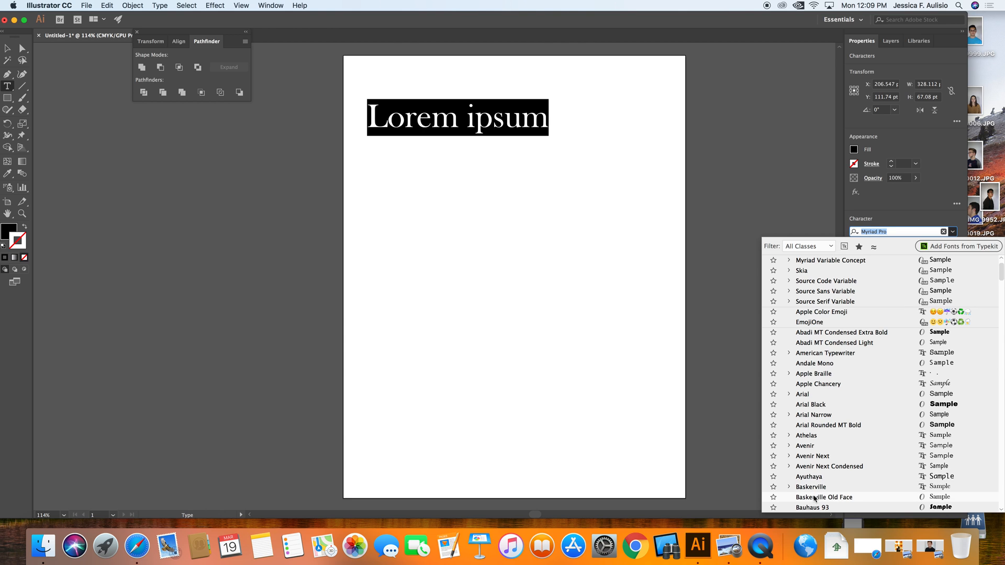
{"action": "scroll", "coordinate": [817, 508], "scroll_direction": "down", "scroll_amount": 5}
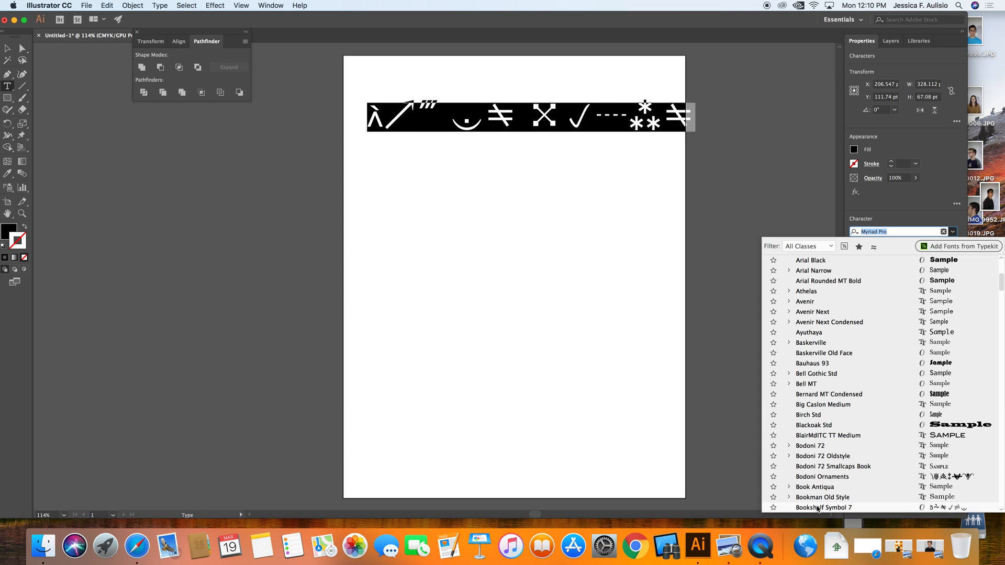
{"action": "scroll", "coordinate": [819, 503], "scroll_direction": "down", "scroll_amount": 3}
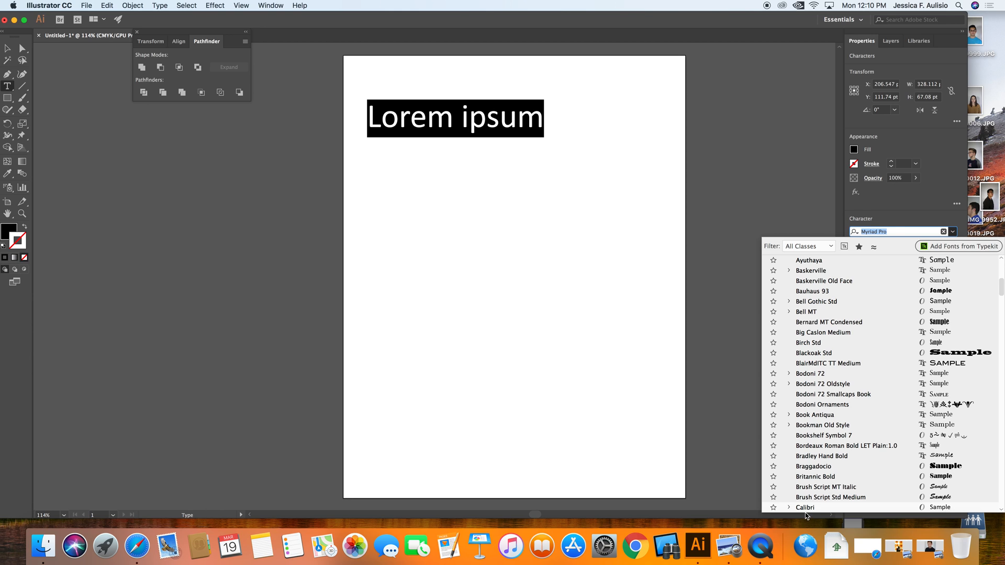
{"action": "scroll", "coordinate": [805, 513], "scroll_direction": "down", "scroll_amount": 2}
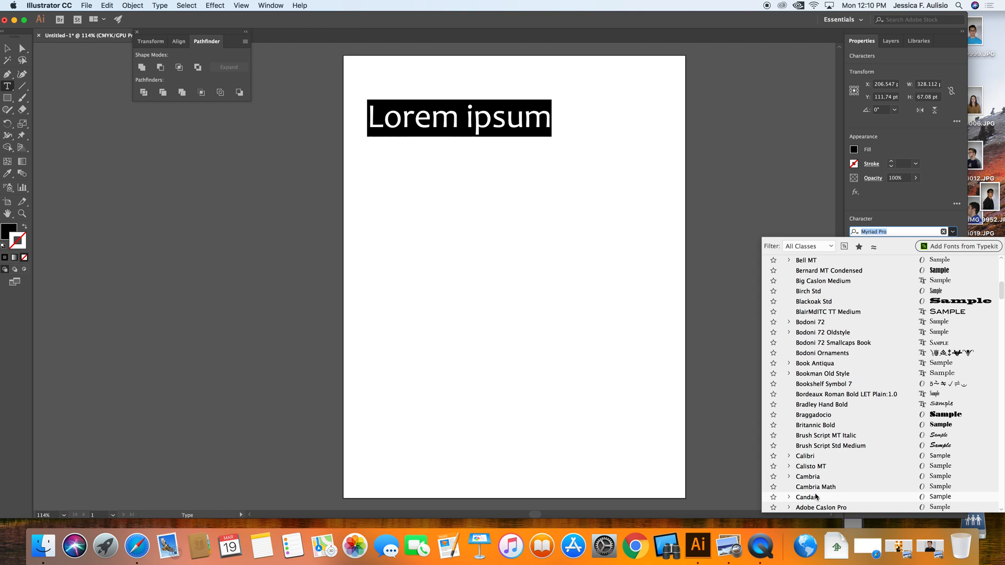
{"action": "scroll", "coordinate": [814, 497], "scroll_direction": "down", "scroll_amount": 2}
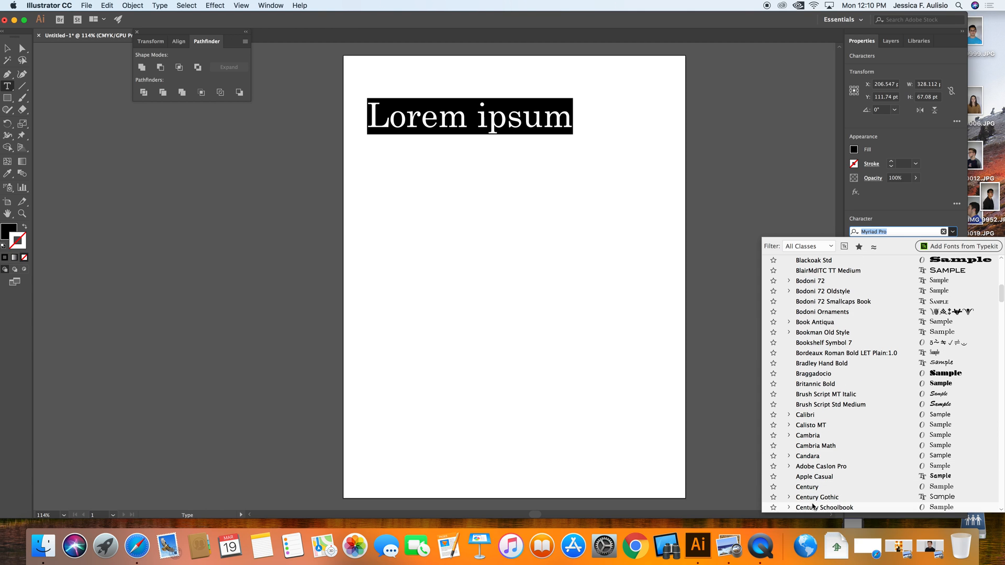
{"action": "scroll", "coordinate": [814, 500], "scroll_direction": "down", "scroll_amount": 3}
{"action": "scroll", "coordinate": [812, 503], "scroll_direction": "down", "scroll_amount": 2}
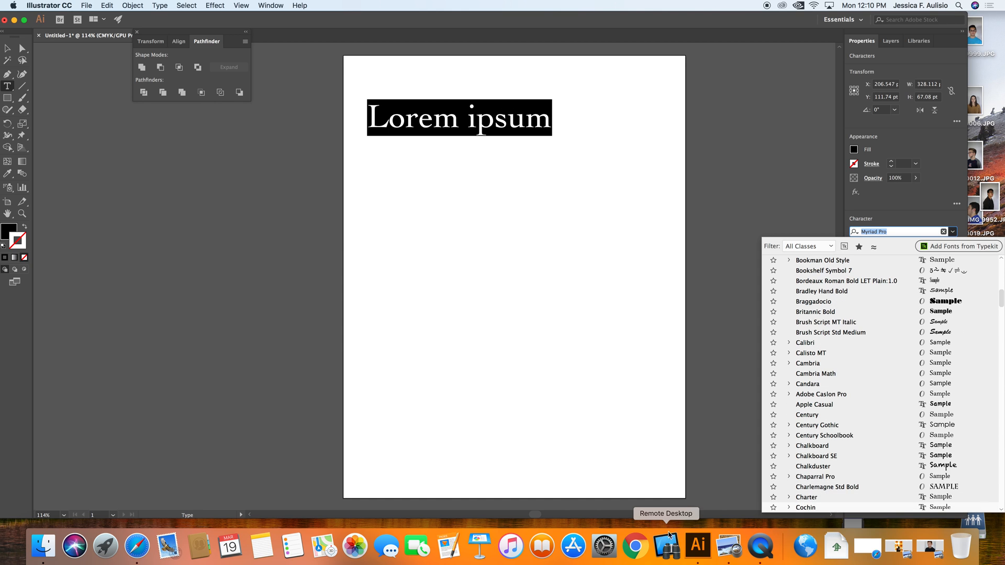
Step: Switch to Chrome, search for dafont, and open the Script > Graffiti font category on dafont.com
{"action": "left_click", "coordinate": [645, 545]}
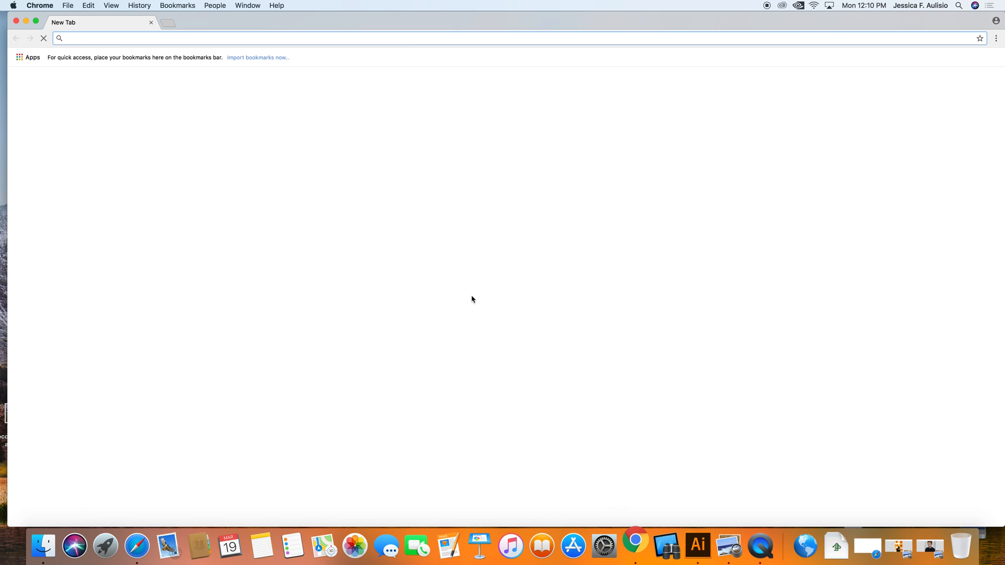
{"action": "type", "text": "da"}
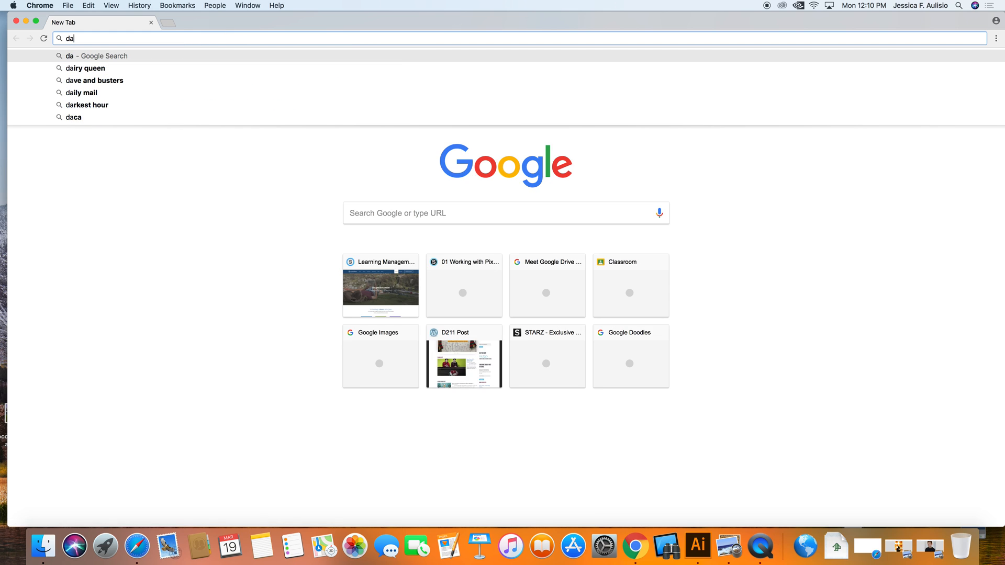
{"action": "type", "text": "font"}
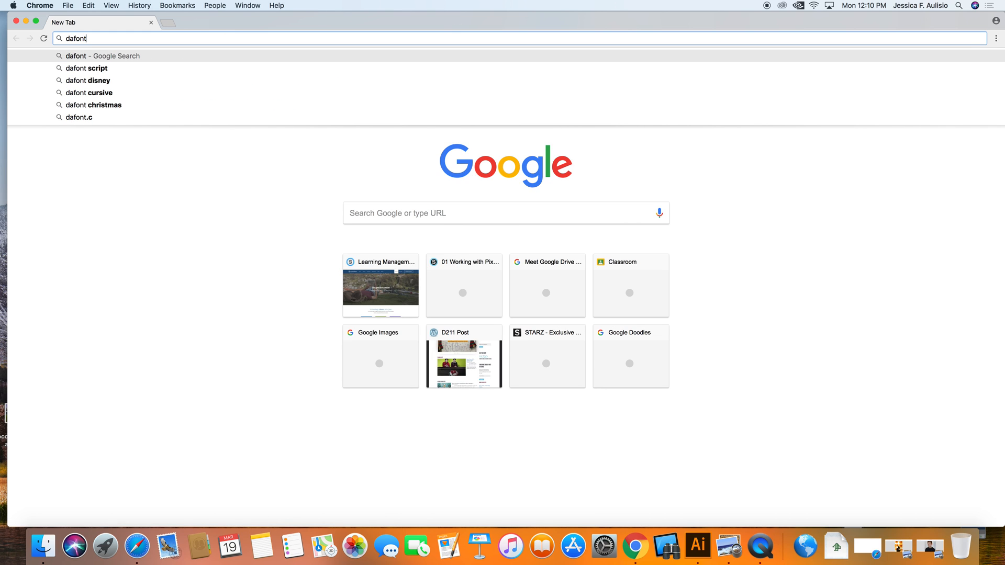
{"action": "key", "text": "Return"}
{"action": "left_click", "coordinate": [160, 137]}
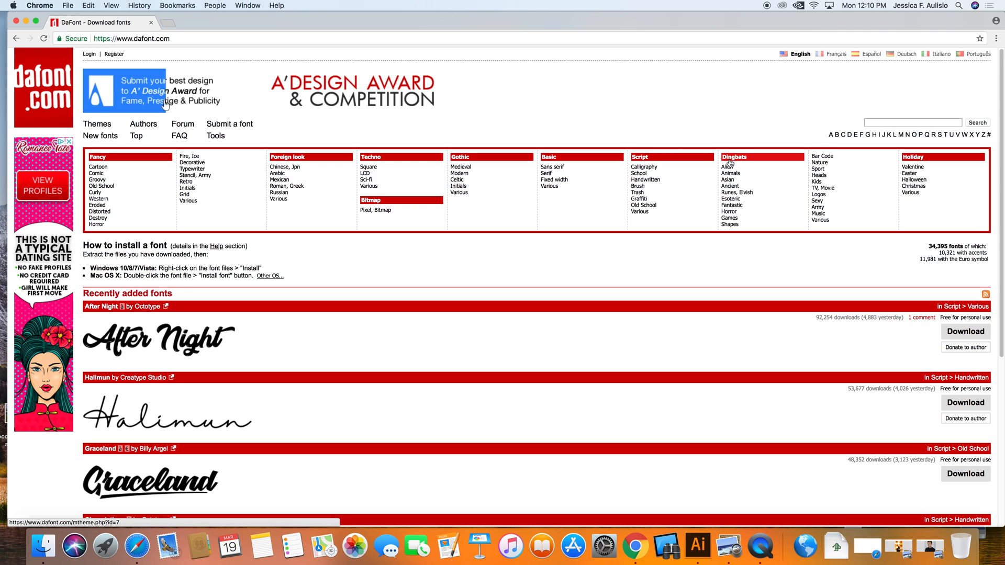
{"action": "left_click", "coordinate": [640, 199]}
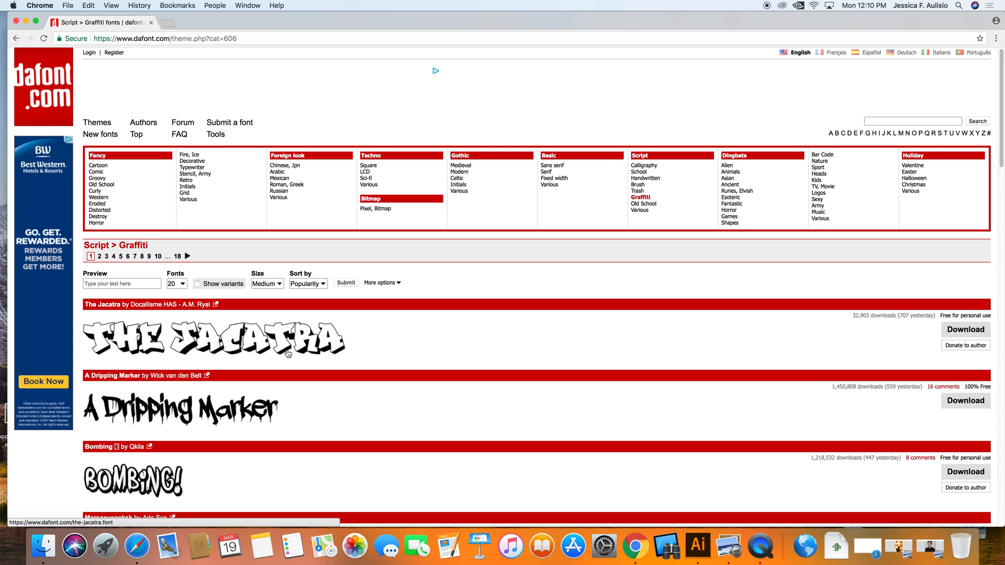
Step: Scroll the graffiti fonts and download the Most Wasted font
{"action": "scroll", "coordinate": [290, 360], "scroll_direction": "down", "scroll_amount": 2}
{"action": "scroll", "coordinate": [290, 360], "scroll_direction": "down", "scroll_amount": 8}
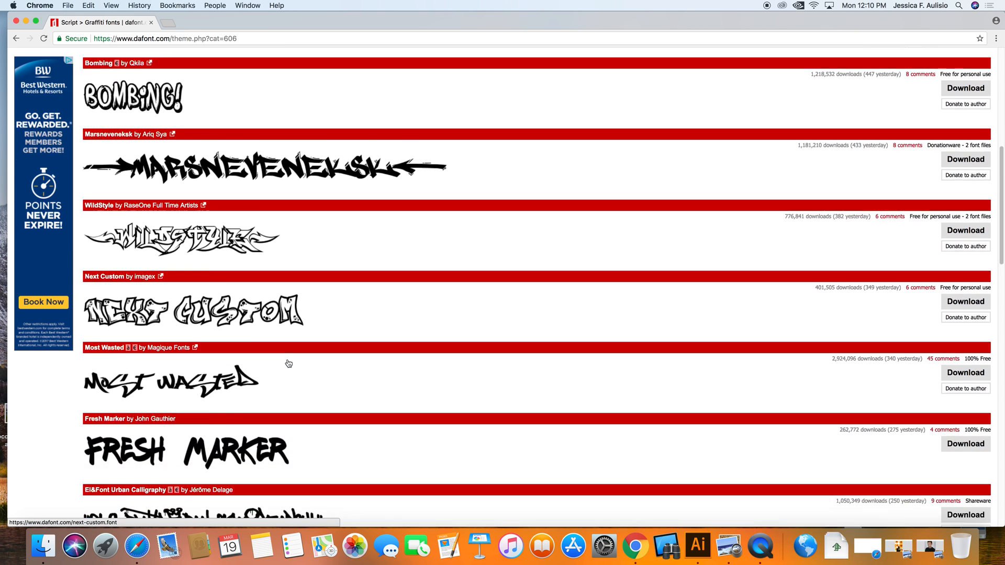
{"action": "scroll", "coordinate": [288, 363], "scroll_direction": "down", "scroll_amount": 2}
{"action": "left_click", "coordinate": [961, 283]}
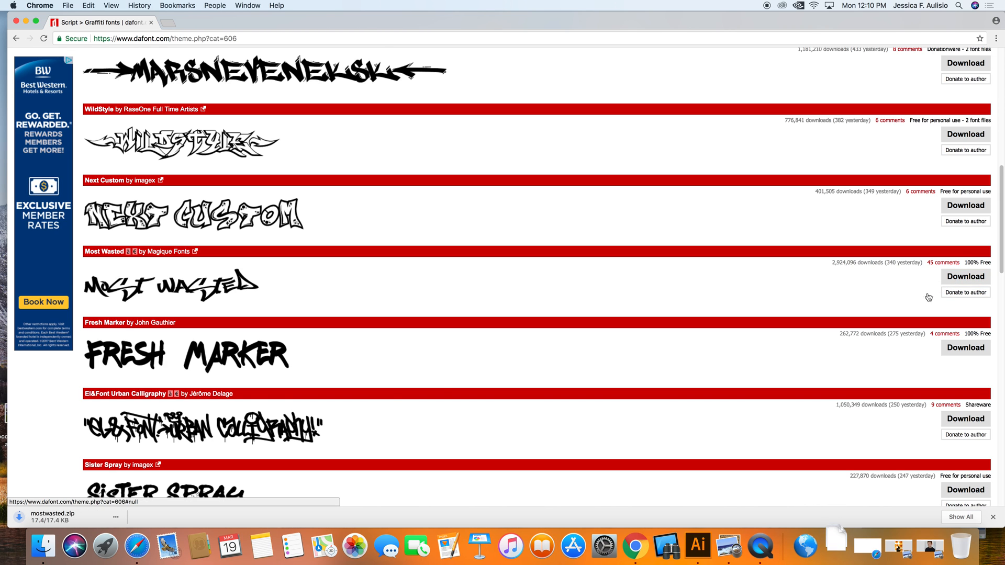
Step: Open the downloaded mostwasted folder in Downloads and open the Mostwasted.ttf font file
{"action": "left_click", "coordinate": [50, 516]}
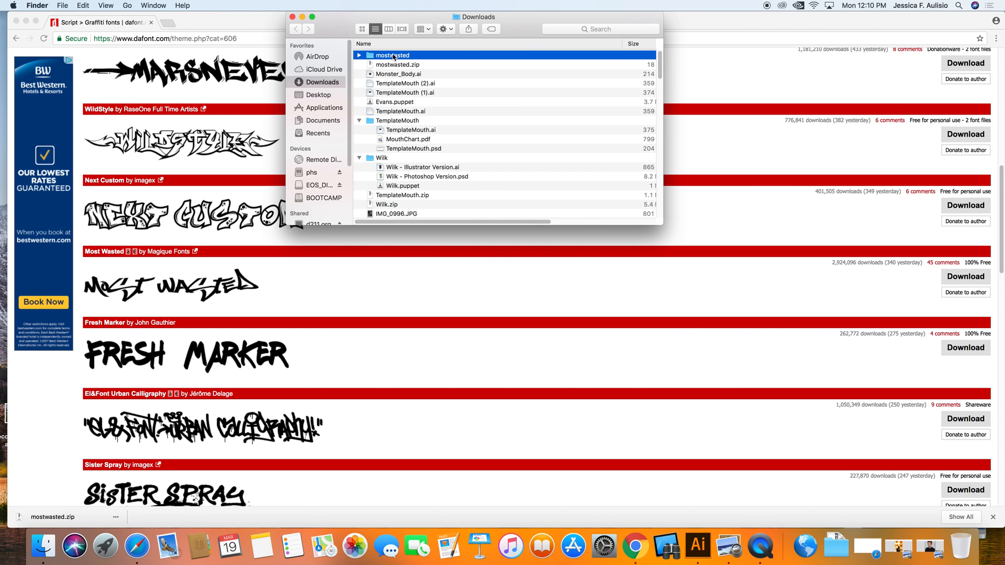
{"action": "double_click", "coordinate": [393, 55]}
{"action": "left_click", "coordinate": [394, 65]}
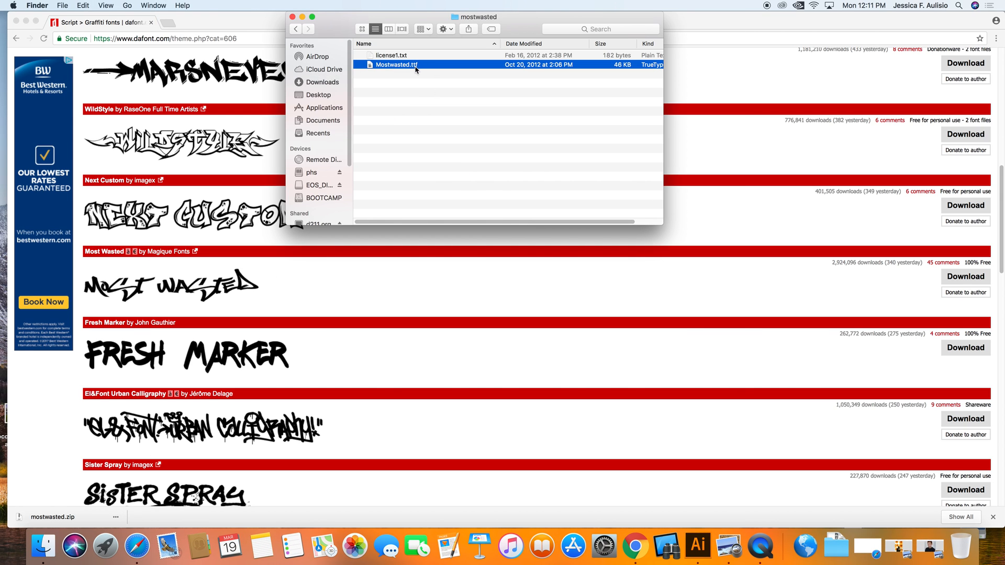
{"action": "double_click", "coordinate": [402, 65]}
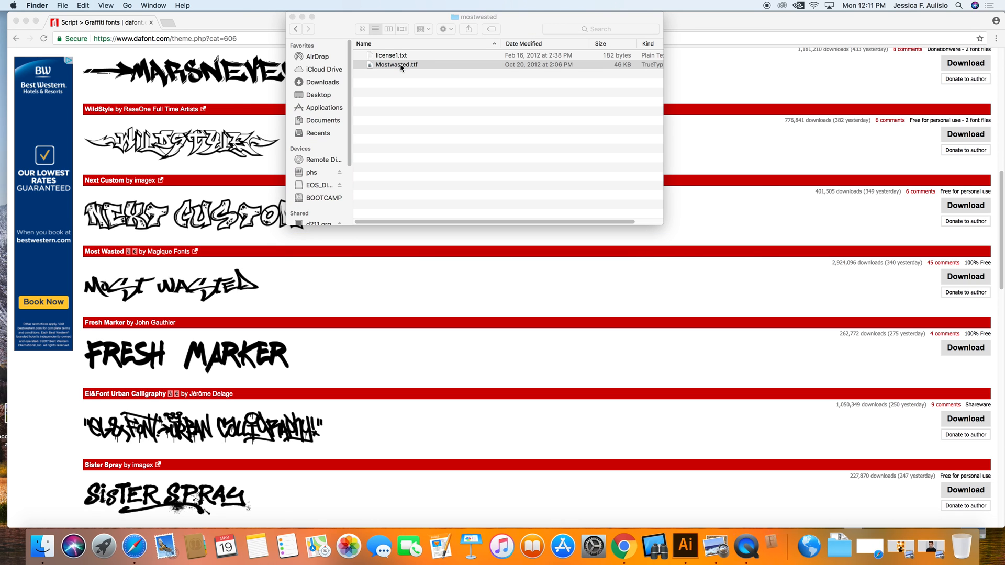
Step: Install the Most Wasted font and close Font Book
{"action": "left_click", "coordinate": [206, 183]}
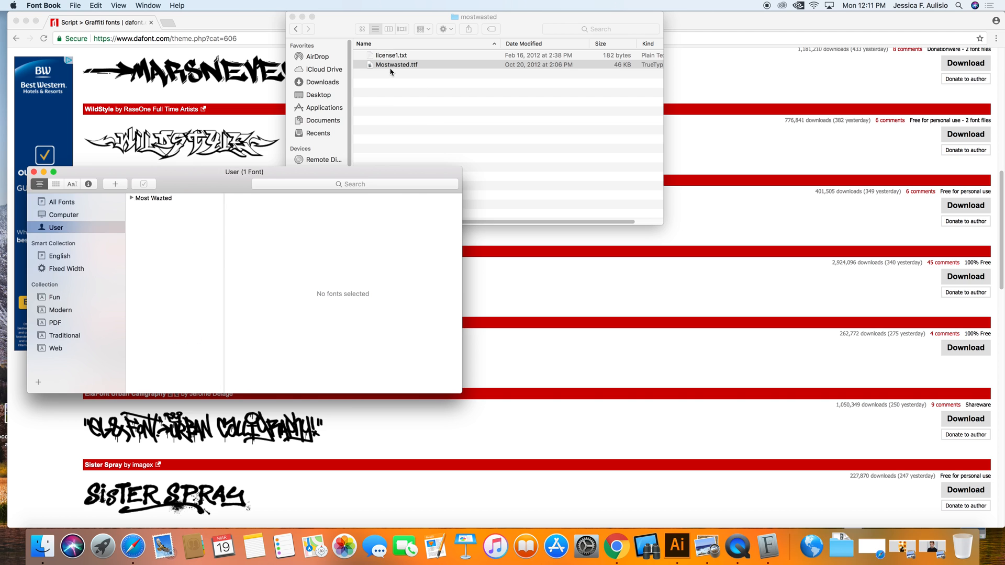
{"action": "scroll", "coordinate": [349, 337], "scroll_direction": "up", "scroll_amount": 3}
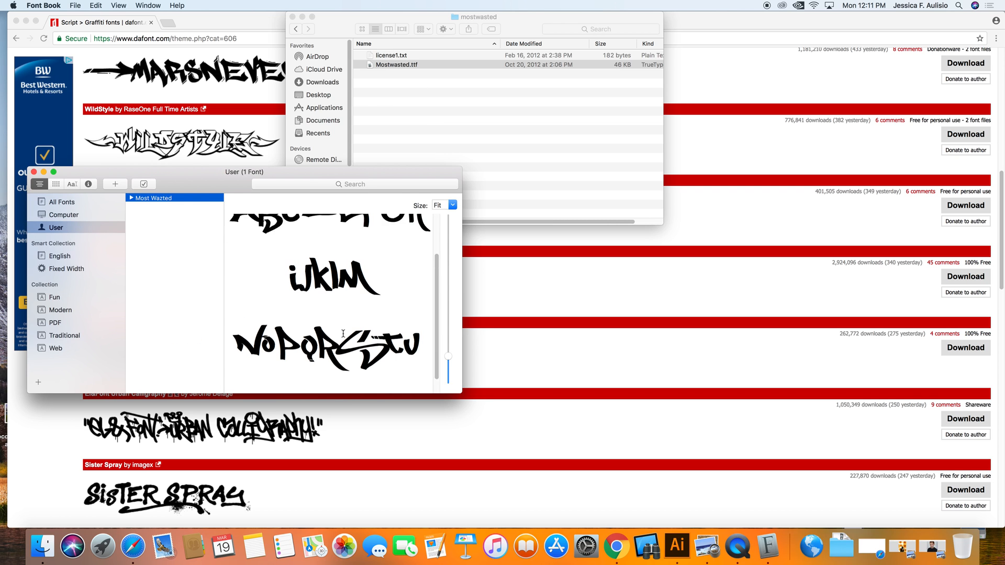
{"action": "left_click", "coordinate": [34, 173]}
Step: Return to Illustrator, apply the Most Wasted font to the Lorem ipsum text, and deselect it
{"action": "left_click", "coordinate": [701, 547]}
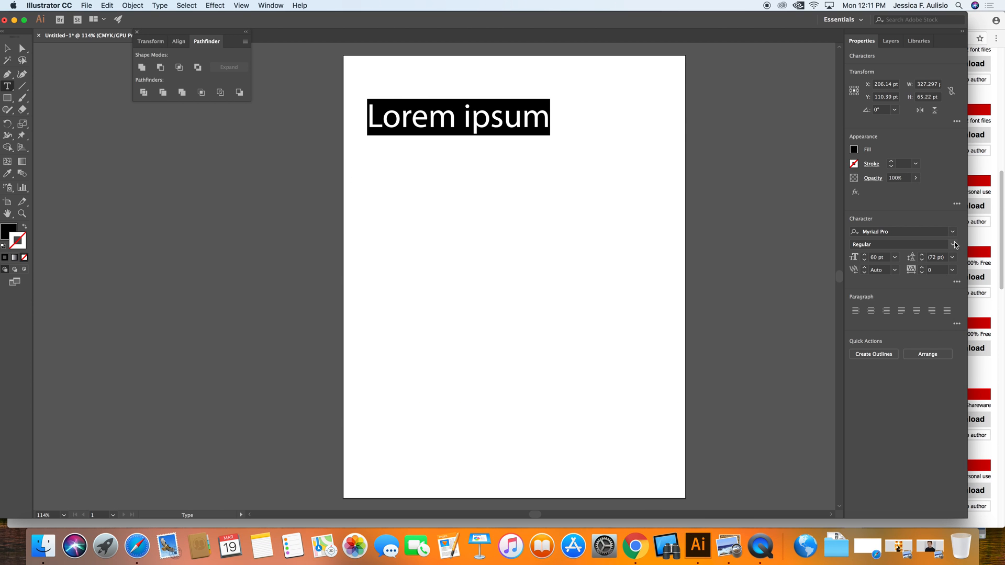
{"action": "left_click", "coordinate": [952, 231]}
{"action": "scroll", "coordinate": [858, 413], "scroll_direction": "down", "scroll_amount": 15}
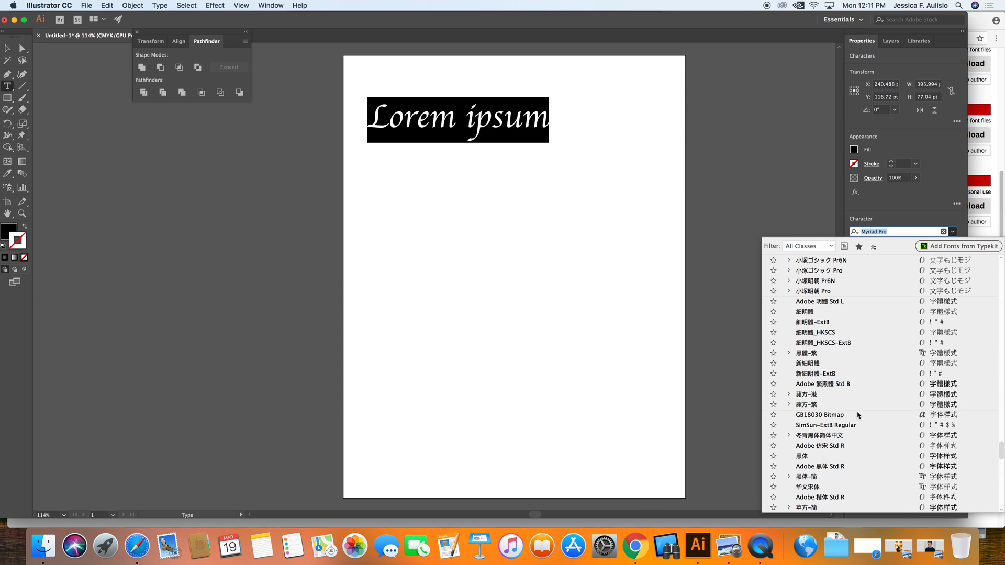
{"action": "scroll", "coordinate": [858, 414], "scroll_direction": "up", "scroll_amount": 10}
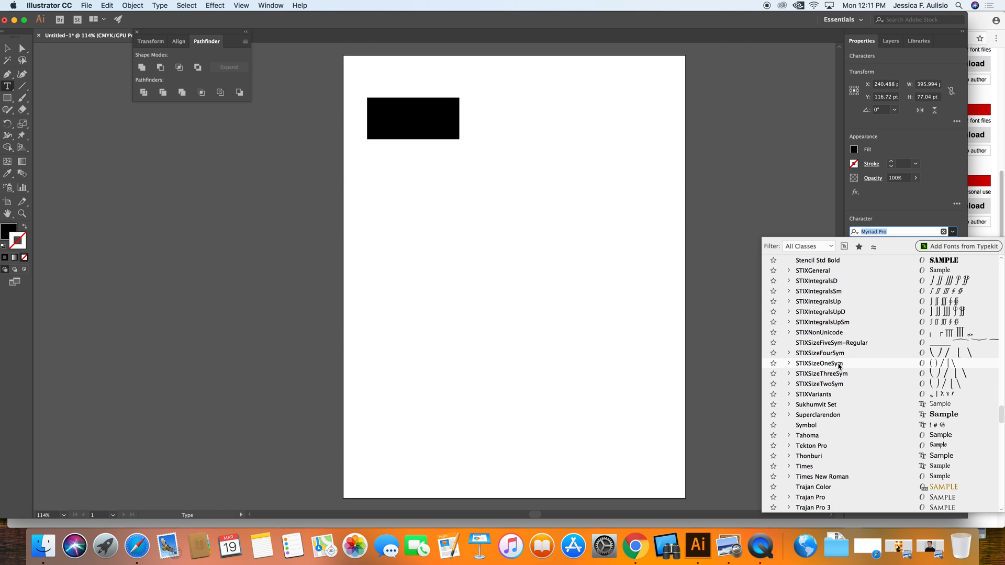
{"action": "scroll", "coordinate": [847, 403], "scroll_direction": "up", "scroll_amount": 10}
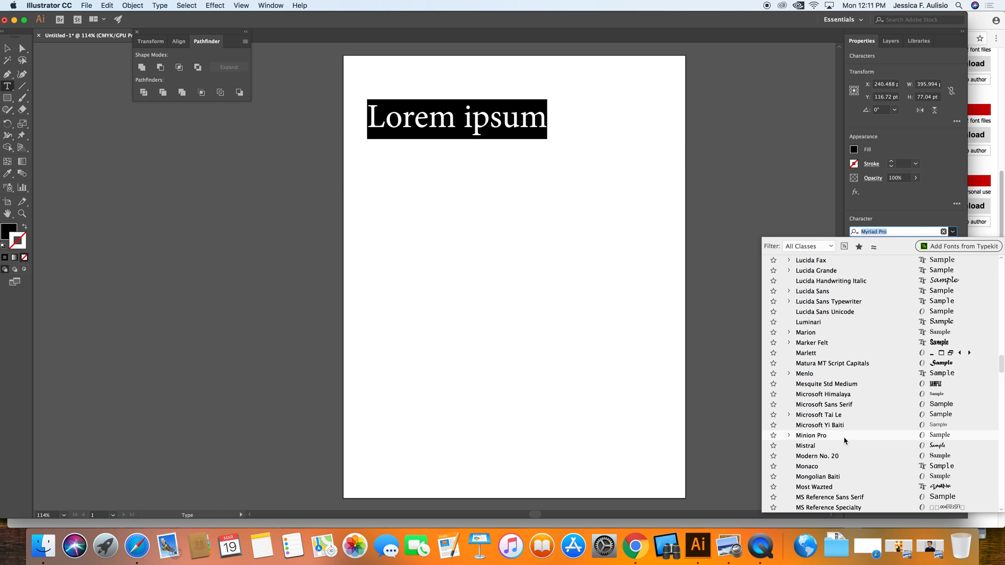
{"action": "left_click", "coordinate": [837, 488]}
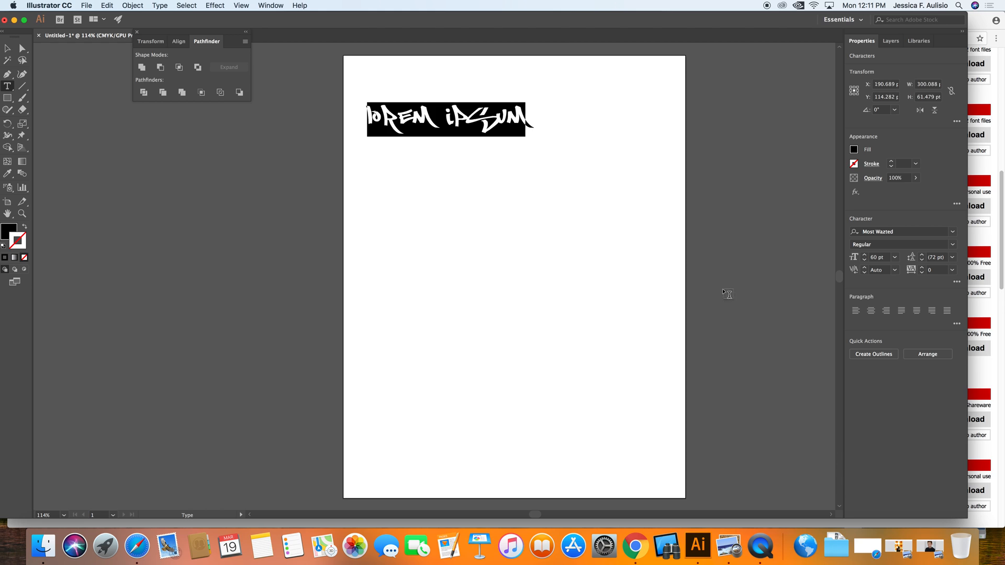
{"action": "left_click", "coordinate": [585, 111]}
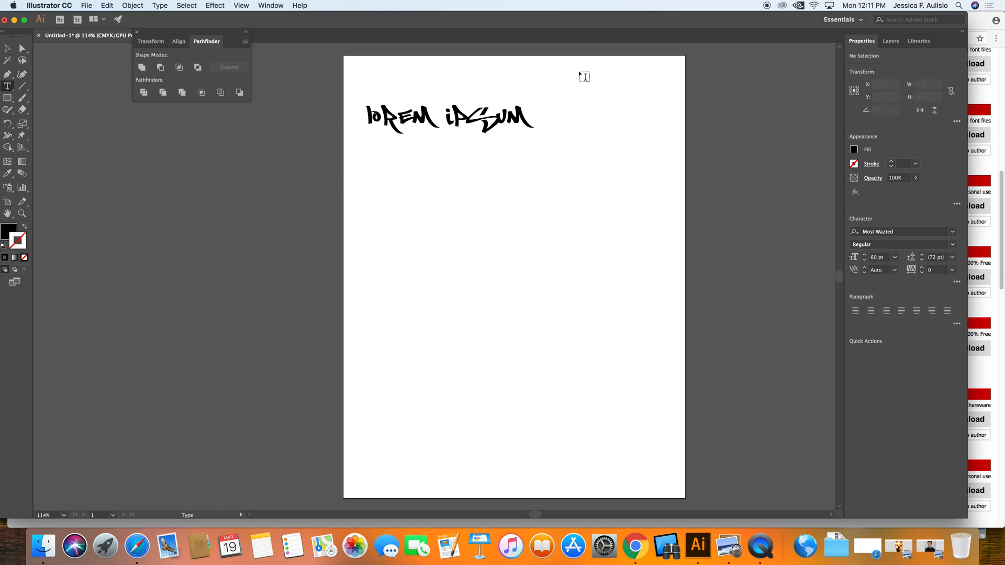
Step: In Chrome, open the Next Custom font page and preview a custom phrase: a first name followed by 'is Awesome'
{"action": "left_click", "coordinate": [635, 546]}
{"action": "left_click", "coordinate": [247, 223]}
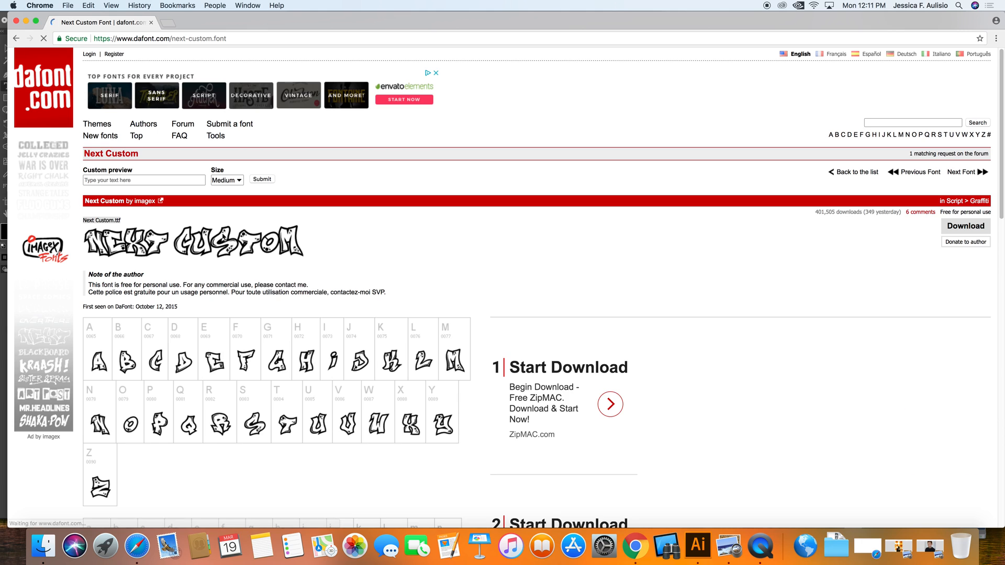
{"action": "left_click", "coordinate": [146, 180]}
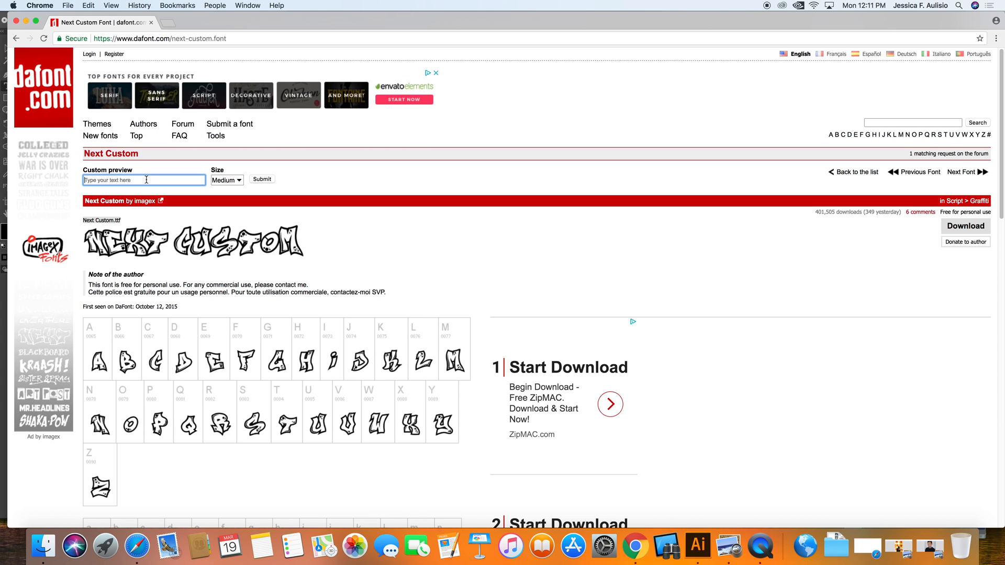
{"action": "type", "text": "Alex is Awesome"}
{"action": "left_click", "coordinate": [262, 179]}
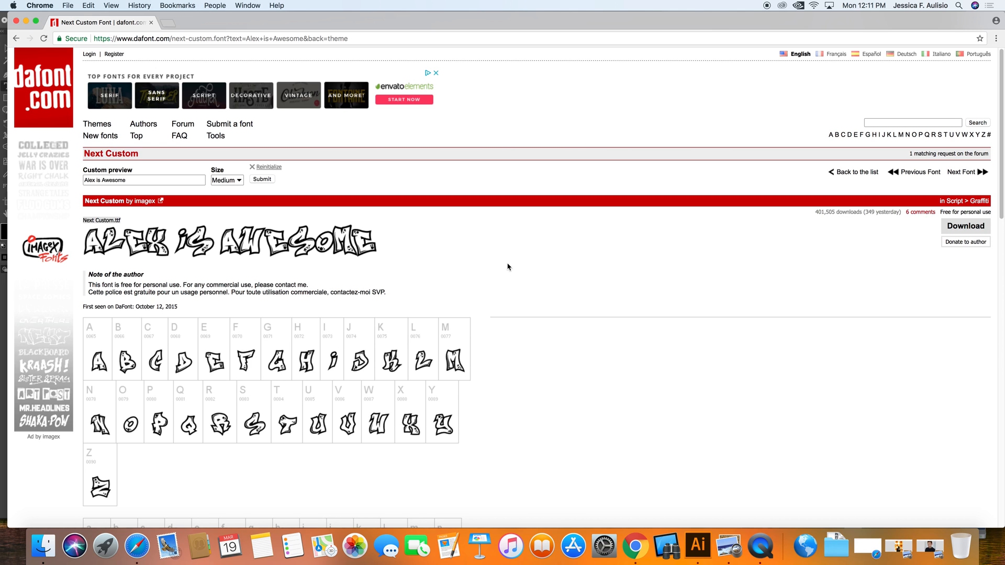
Step: Preview the custom phrase at Tiny size, then close the browser window
{"action": "left_click", "coordinate": [233, 180]}
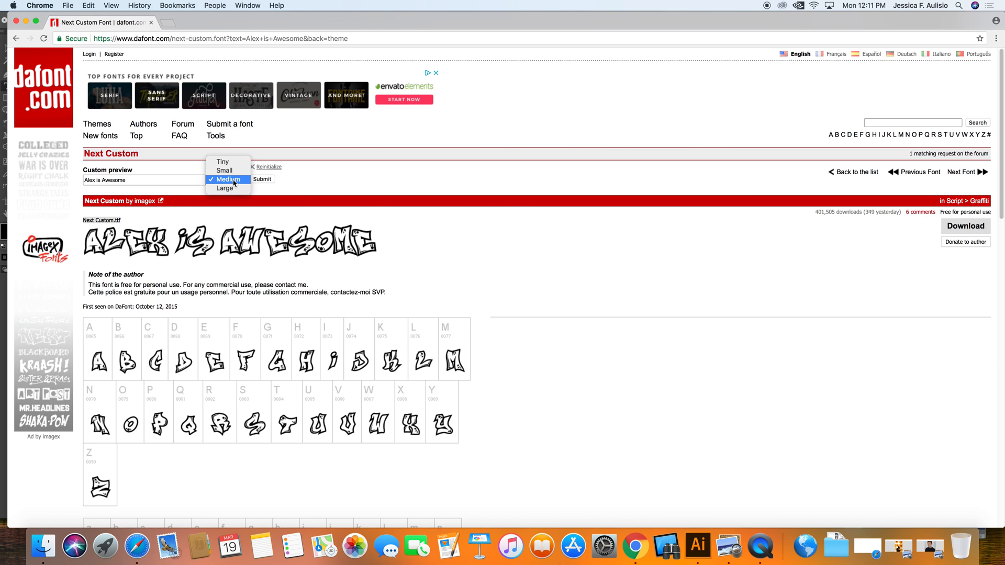
{"action": "left_click", "coordinate": [224, 162]}
{"action": "left_click", "coordinate": [270, 181]}
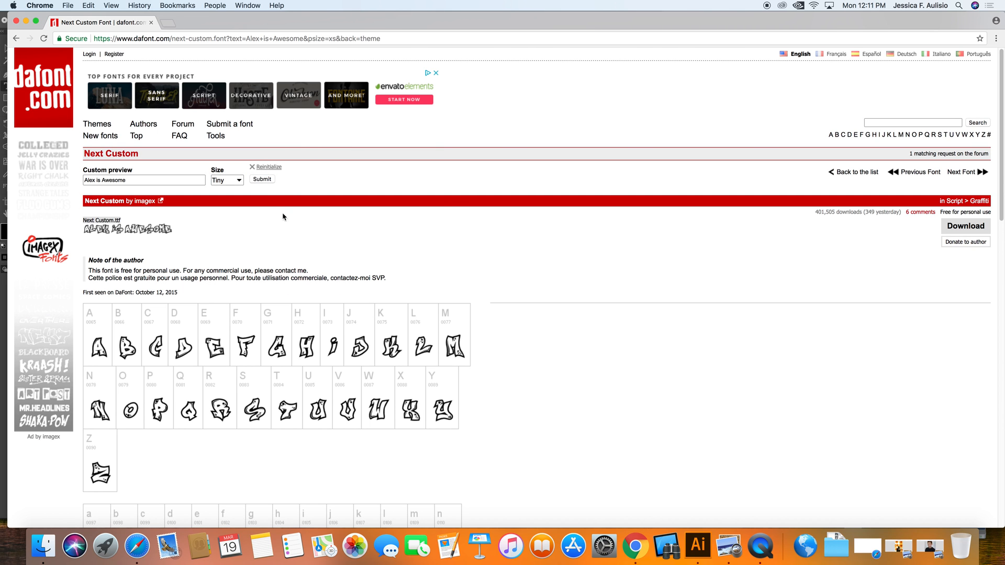
{"action": "left_click", "coordinate": [16, 22]}
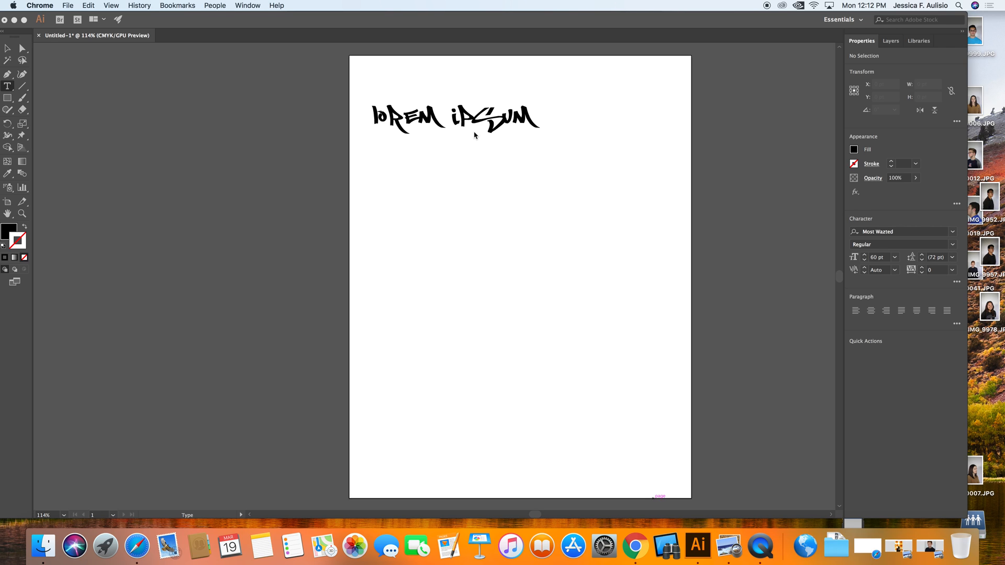
Step: Replace the Lorem ipsum text with 'Alex is awesome'
{"action": "left_click", "coordinate": [515, 119]}
{"action": "mouse_move", "coordinate": [533, 116]}
{"action": "left_mouse_down"}
{"action": "mouse_move", "coordinate": [400, 128]}
{"action": "mouse_move", "coordinate": [529, 115]}
{"action": "left_mouse_up"}
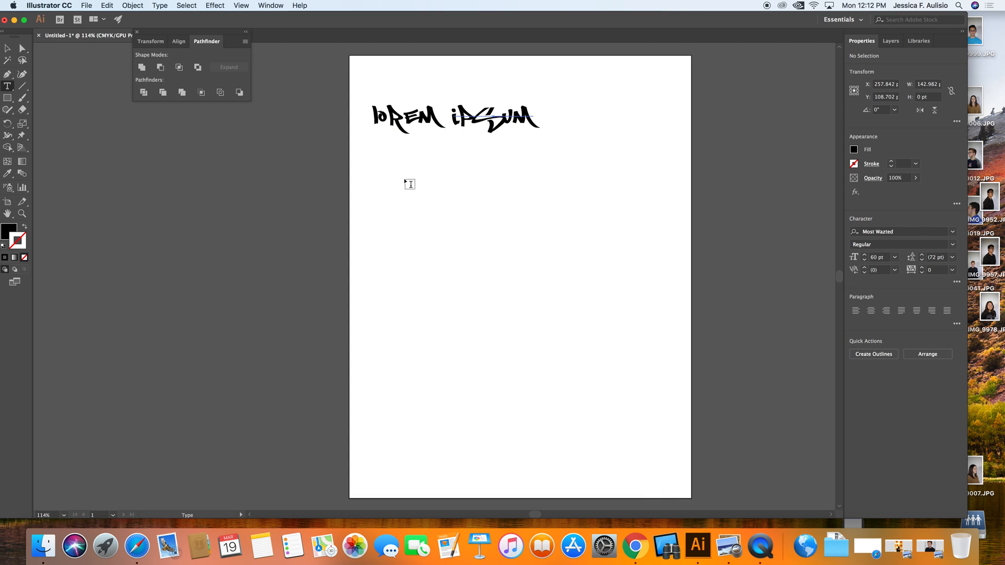
{"action": "left_click", "coordinate": [444, 129]}
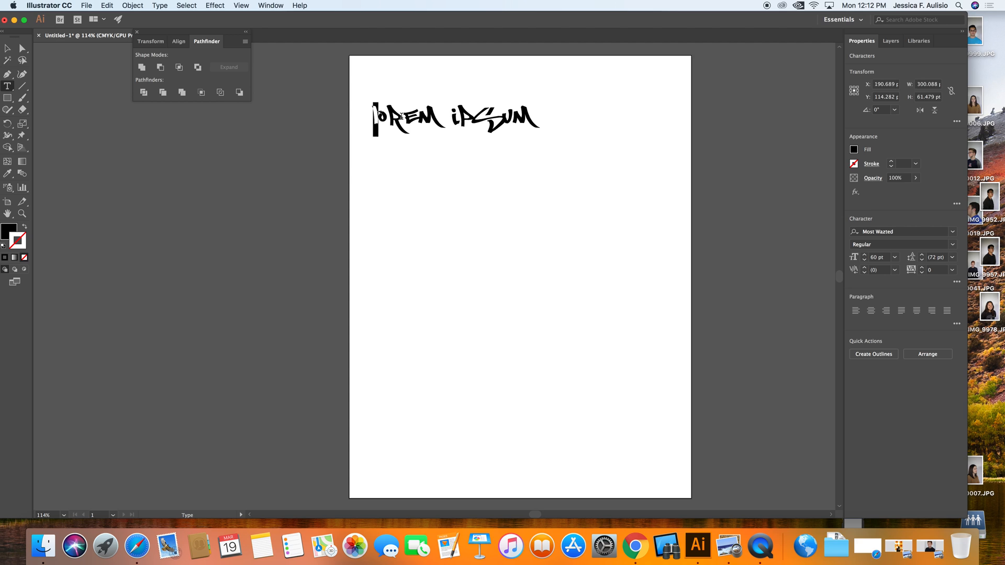
{"action": "key", "text": "super+a"}
{"action": "key", "text": "BackSpace"}
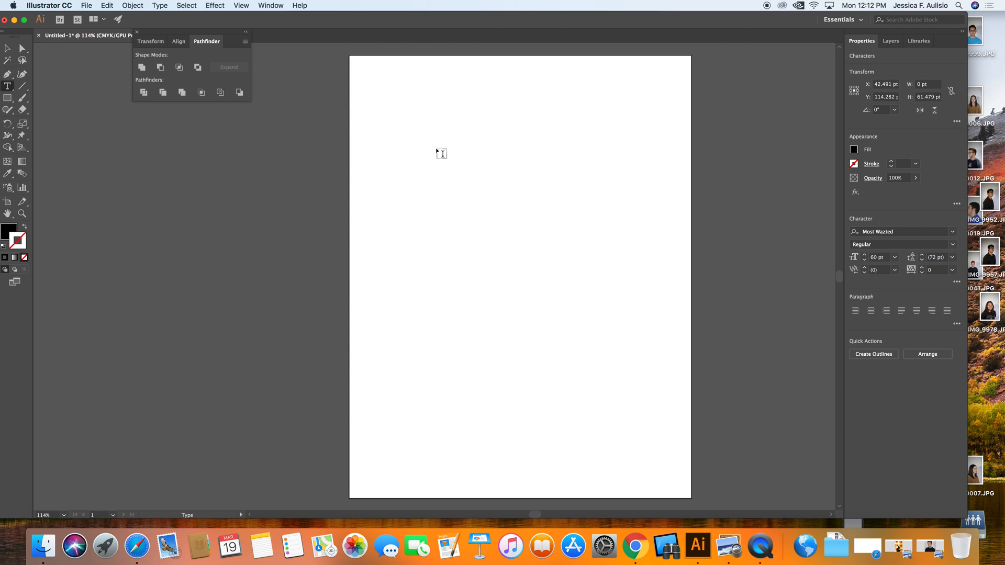
{"action": "type", "text": "Ale"}
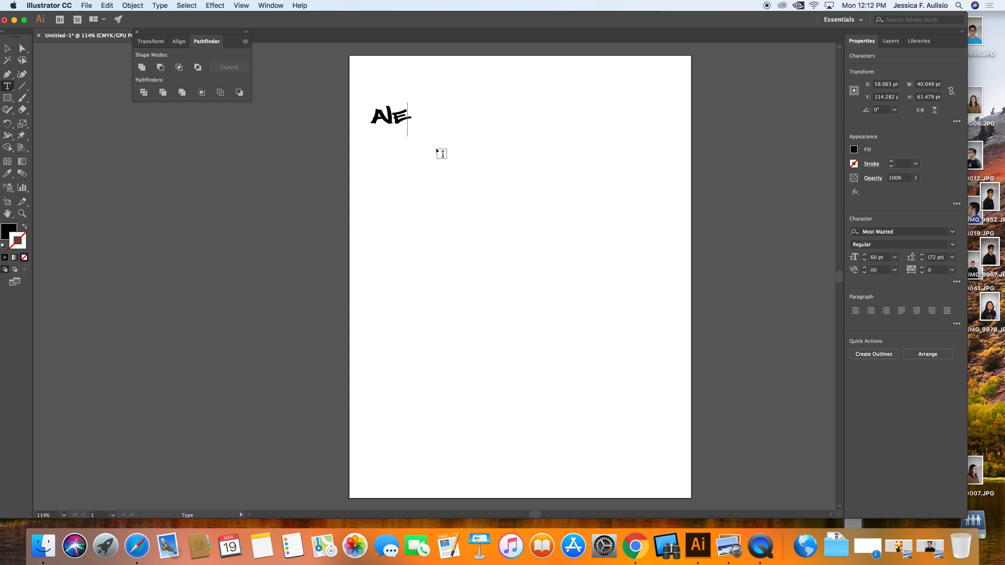
{"action": "type", "text": "x is awesome"}
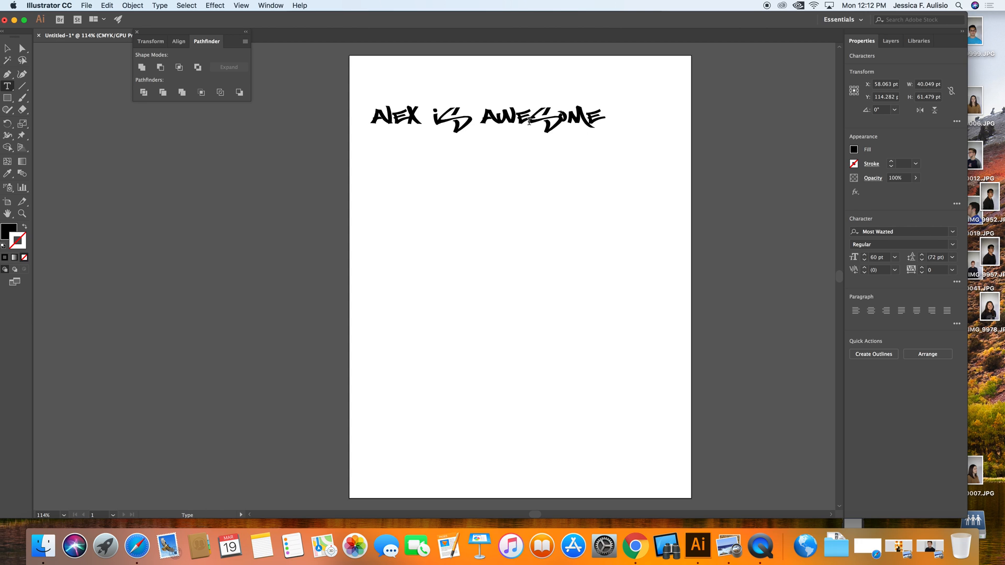
Step: Select all the text and set its tracking to 10
{"action": "left_click_drag", "start_coordinate": [596, 118], "coordinate": [345, 119]}
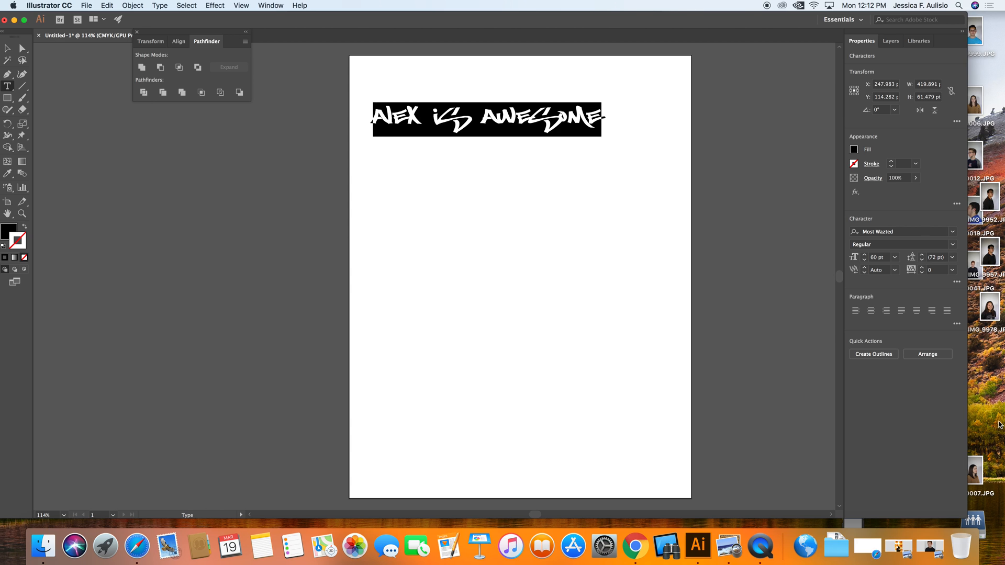
{"action": "left_click", "coordinate": [952, 270]}
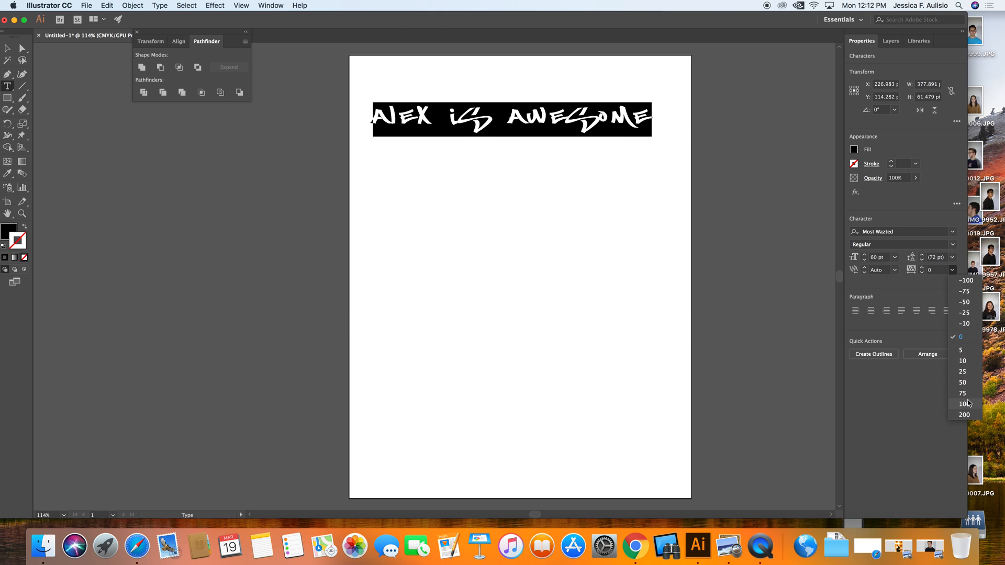
{"action": "left_click", "coordinate": [955, 270]}
{"action": "left_click", "coordinate": [953, 270]}
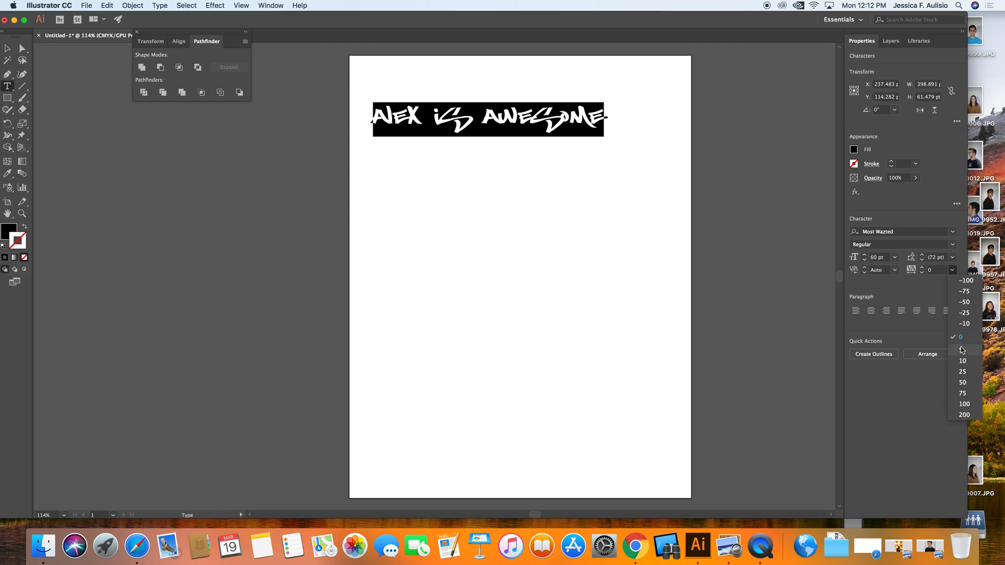
{"action": "left_click", "coordinate": [962, 361]}
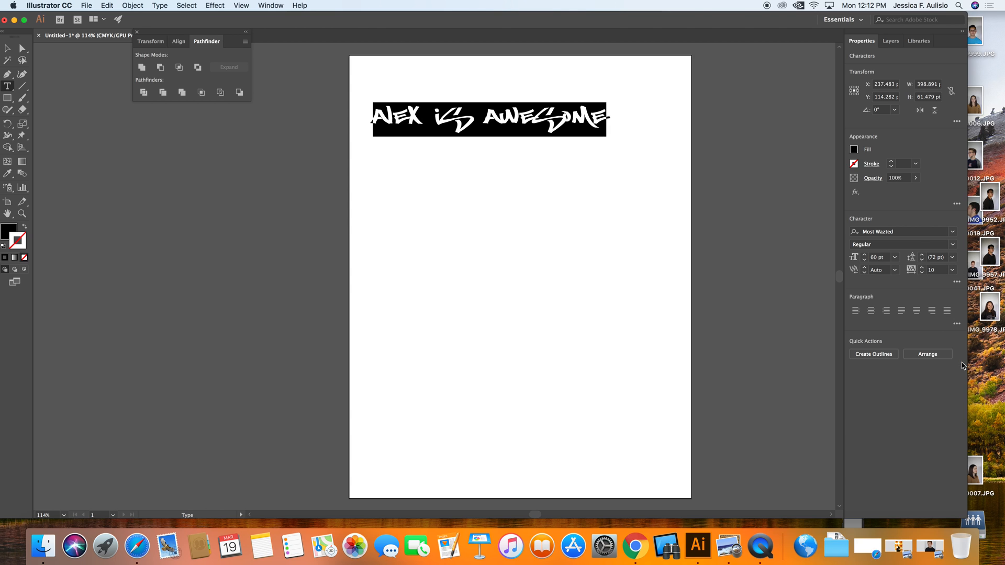
Step: Try to change the kerning of the selected text
{"action": "left_click", "coordinate": [894, 270]}
{"action": "left_click", "coordinate": [896, 271]}
{"action": "left_click", "coordinate": [864, 272]}
{"action": "left_click", "coordinate": [576, 284]}
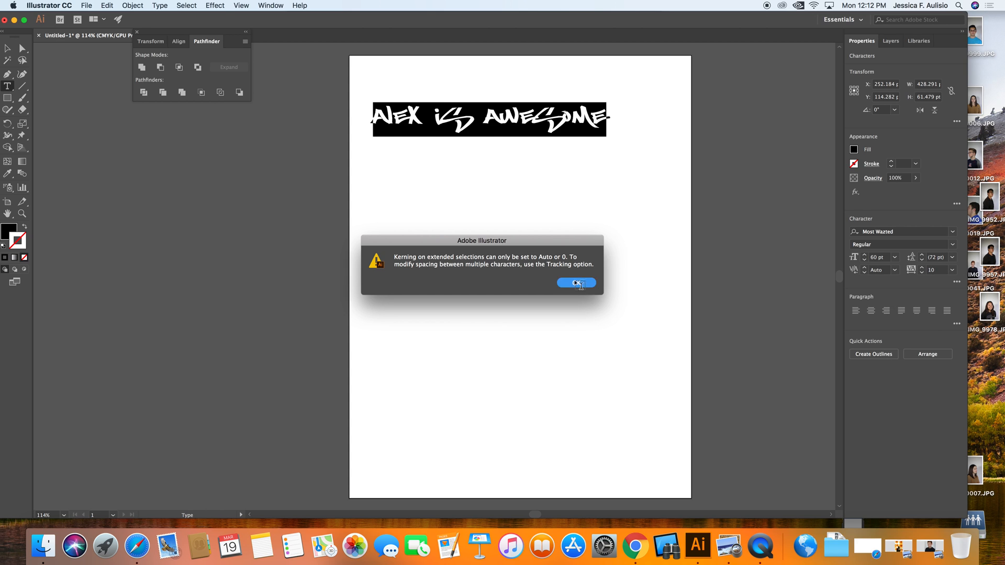
{"action": "left_click", "coordinate": [866, 271]}
{"action": "left_click", "coordinate": [576, 282]}
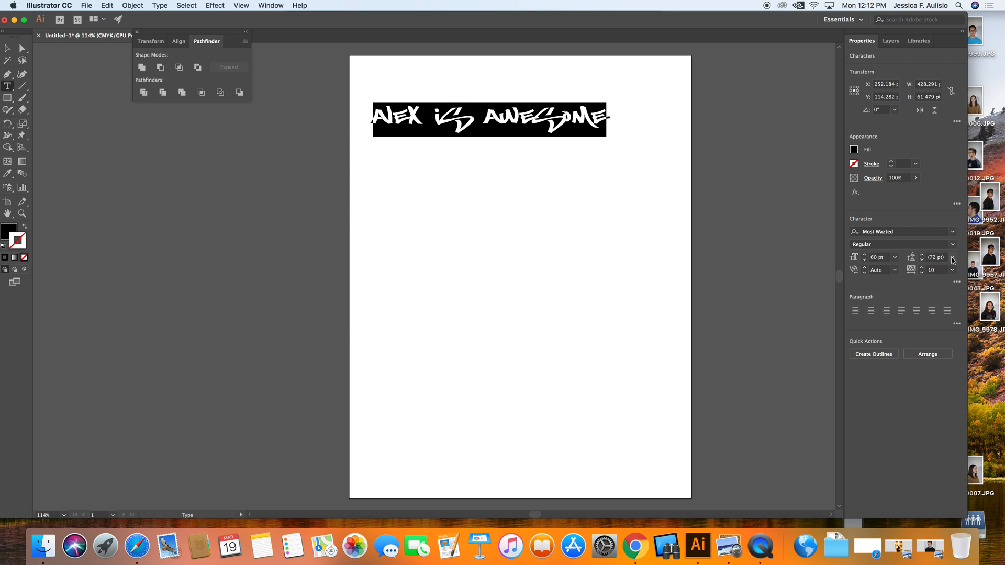
Step: Set the leading of the selected text to 11 pt
{"action": "left_click", "coordinate": [952, 257]}
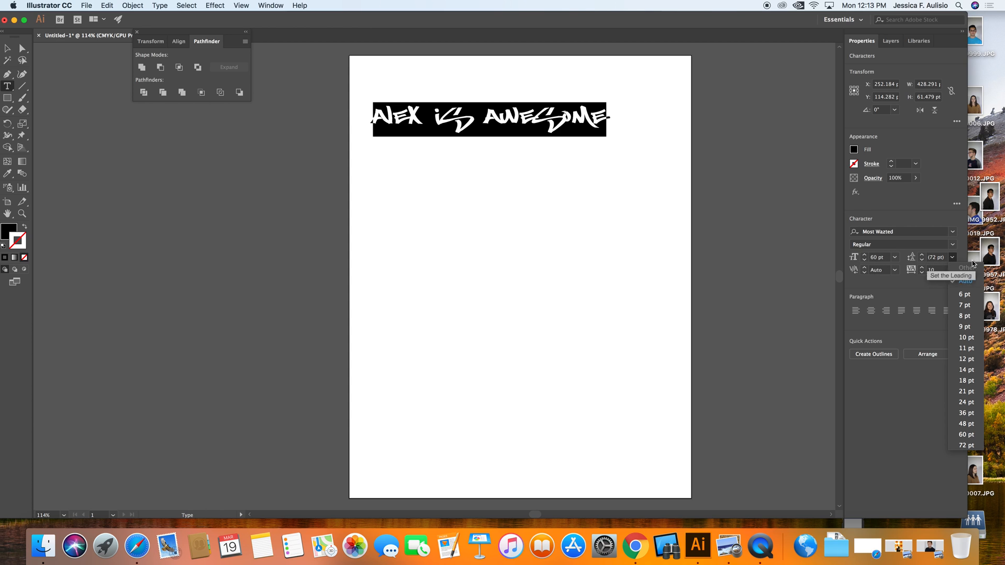
{"action": "left_click", "coordinate": [966, 358]}
{"action": "left_click", "coordinate": [952, 258]}
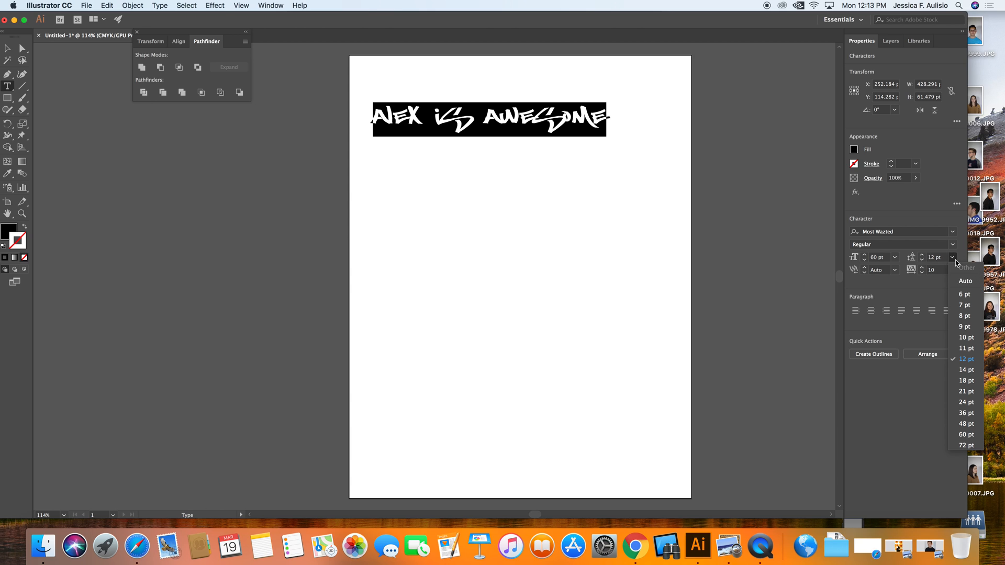
{"action": "left_click", "coordinate": [966, 347]}
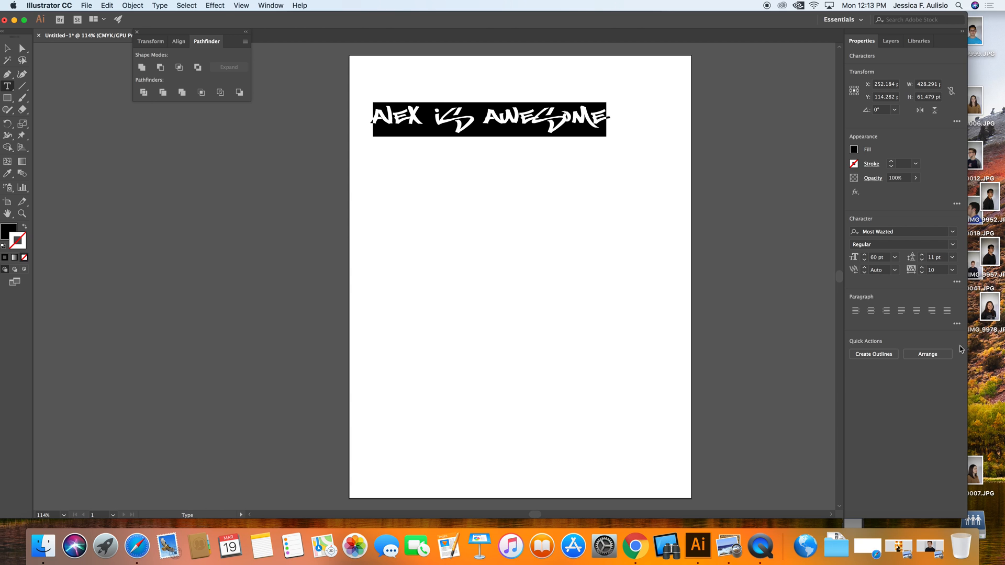
Step: Delete the empty type object from the Layers panel
{"action": "left_click", "coordinate": [639, 121], "text": "super"}
{"action": "left_click", "coordinate": [602, 118]}
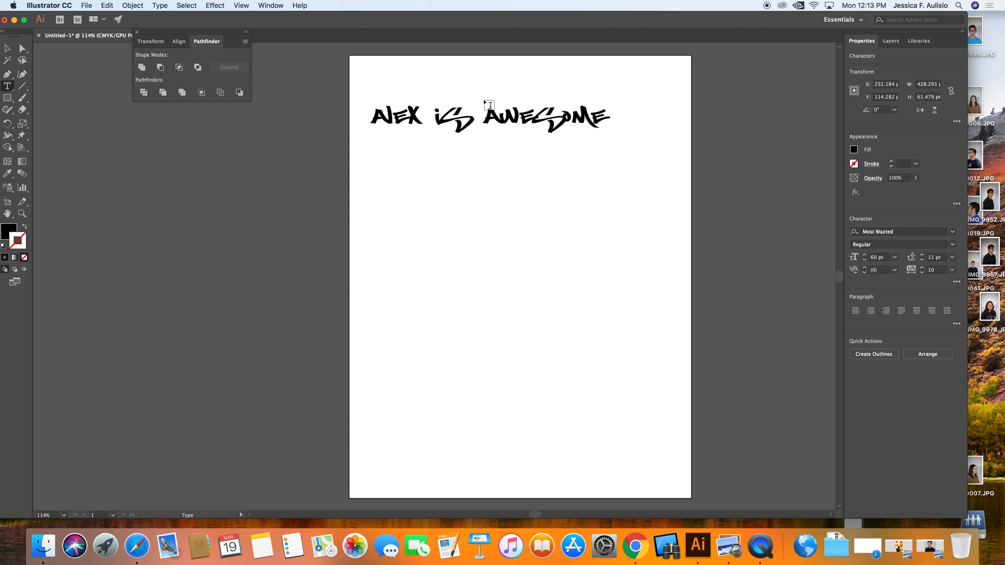
{"action": "left_click", "coordinate": [485, 118]}
{"action": "left_click", "coordinate": [521, 122]}
{"action": "left_click", "coordinate": [891, 41]}
{"action": "left_click", "coordinate": [916, 79]}
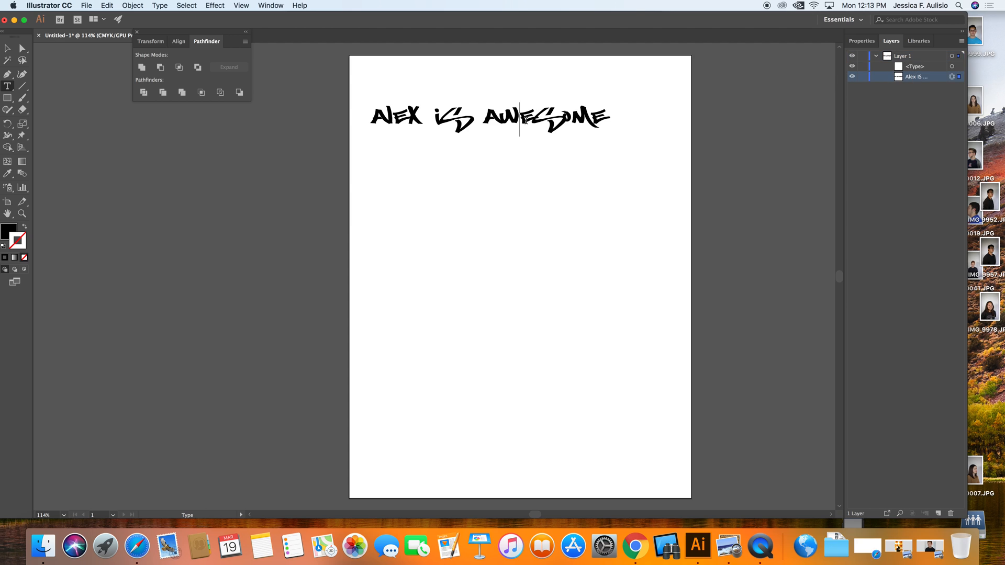
{"action": "left_click", "coordinate": [528, 118]}
{"action": "left_click", "coordinate": [935, 67]}
{"action": "left_click_drag", "start_coordinate": [940, 68], "coordinate": [951, 513]}
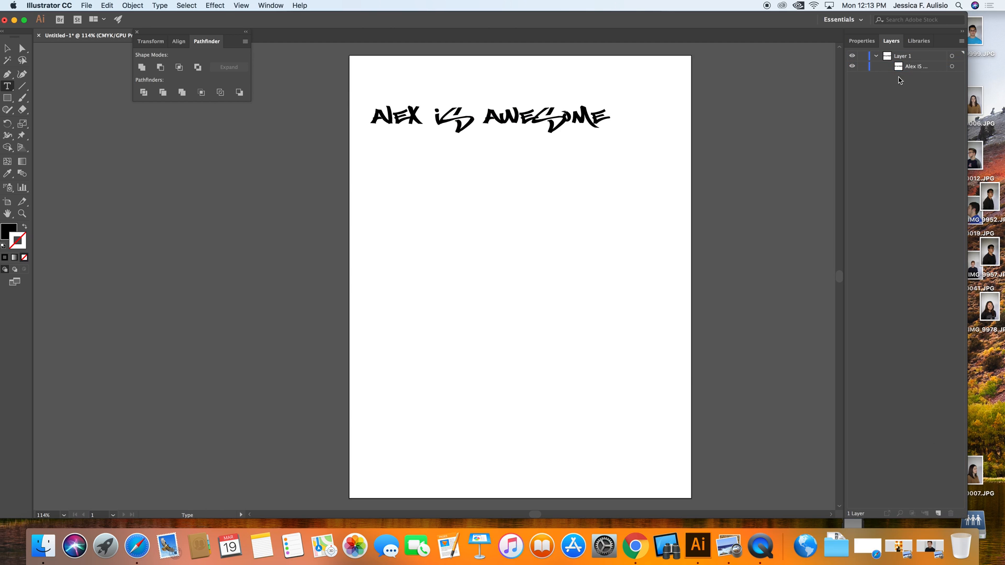
Step: Insert a line break before 'Awesome' so the text splits into two lines
{"action": "double_click", "coordinate": [580, 115]}
{"action": "triple_click", "coordinate": [580, 115]}
{"action": "left_click", "coordinate": [490, 117]}
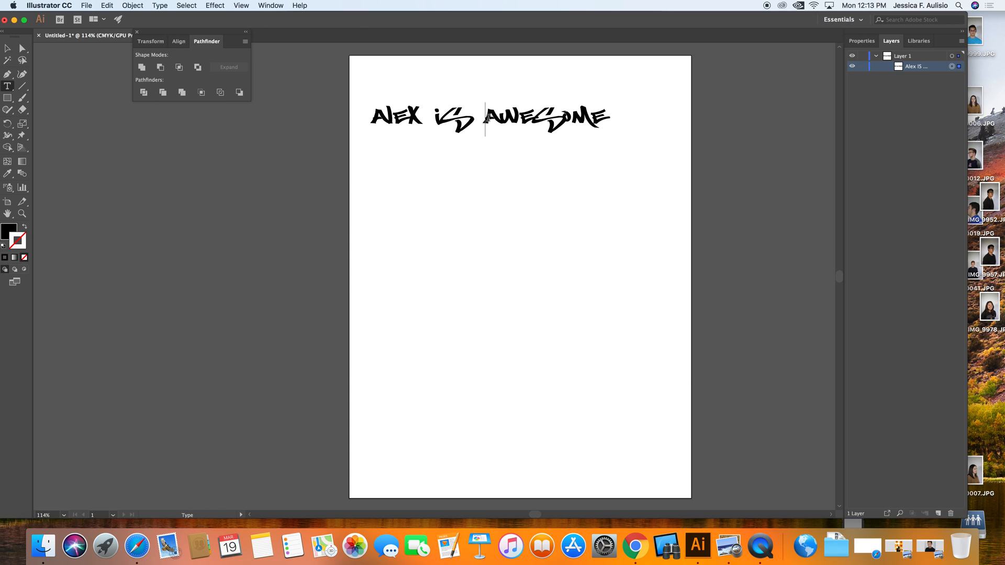
{"action": "key", "text": "Return"}
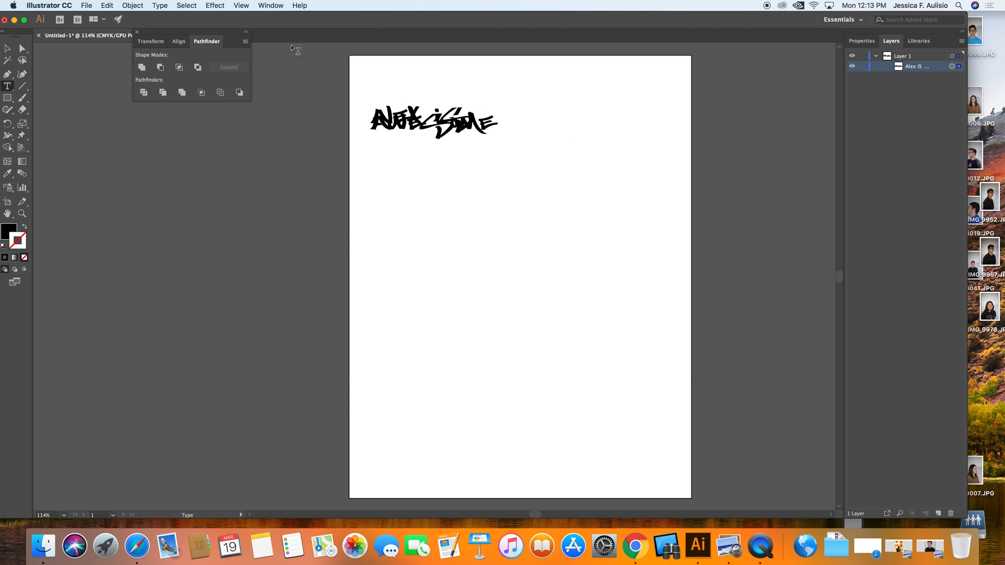
Step: Select all the text and increase its leading to 69 pt to separate the two lines
{"action": "left_click", "coordinate": [861, 41]}
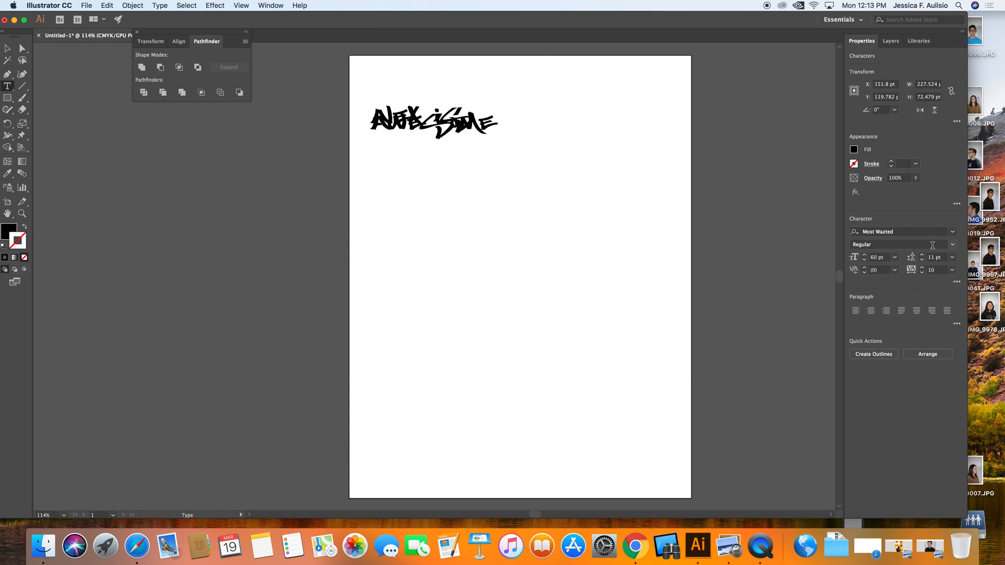
{"action": "left_click", "coordinate": [953, 258]}
{"action": "left_click", "coordinate": [965, 380]}
{"action": "key", "text": "ctrl+a"}
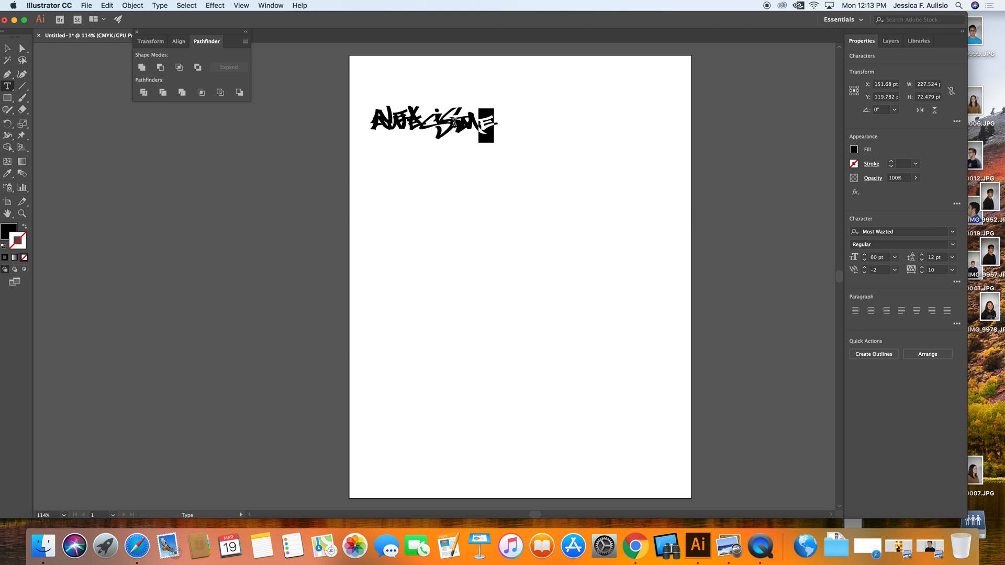
{"action": "left_click", "coordinate": [922, 260]}
{"action": "left_click", "coordinate": [922, 259]}
{"action": "left_click", "coordinate": [921, 259]}
{"action": "left_click", "coordinate": [922, 256]}
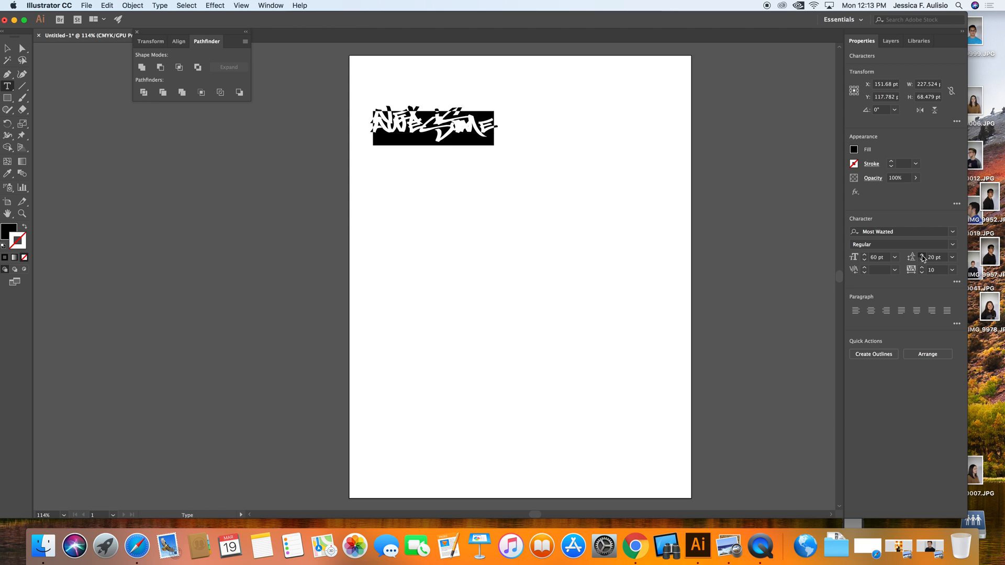
{"action": "left_click", "coordinate": [922, 256]}
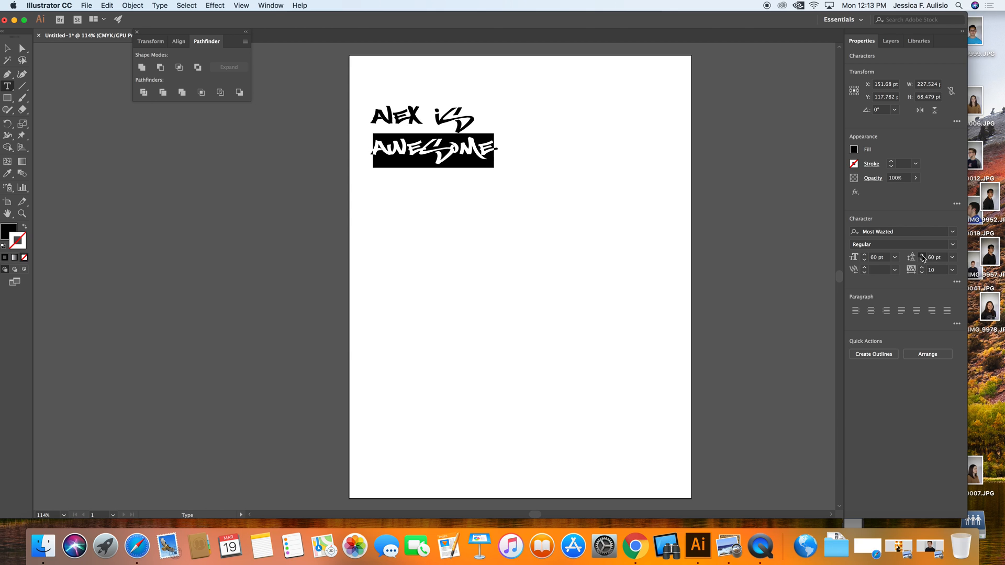
{"action": "left_click", "coordinate": [491, 163]}
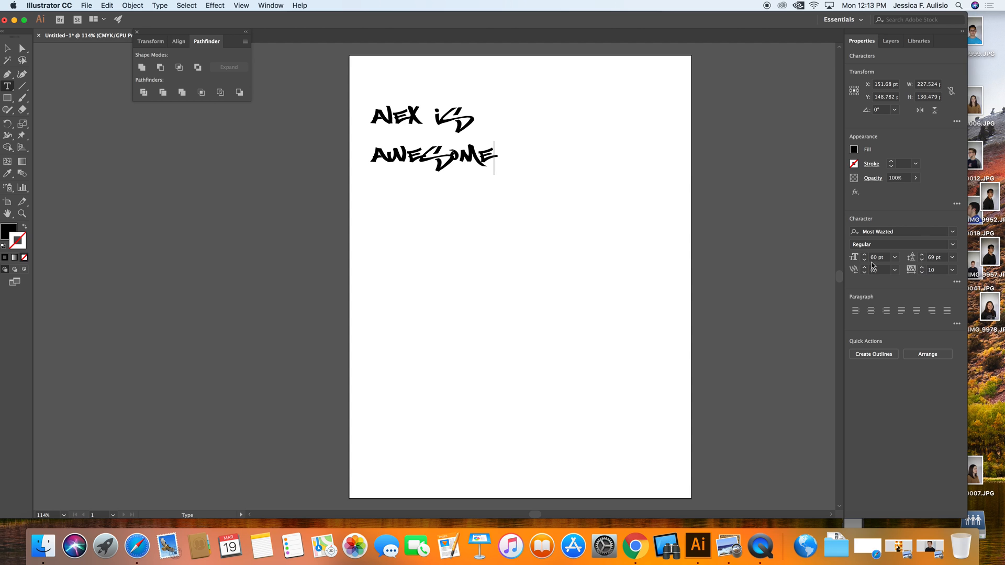
Step: Try to set the font size to 21 pt
{"action": "left_click", "coordinate": [894, 258]}
{"action": "left_click", "coordinate": [894, 258]}
{"action": "left_click", "coordinate": [940, 248]}
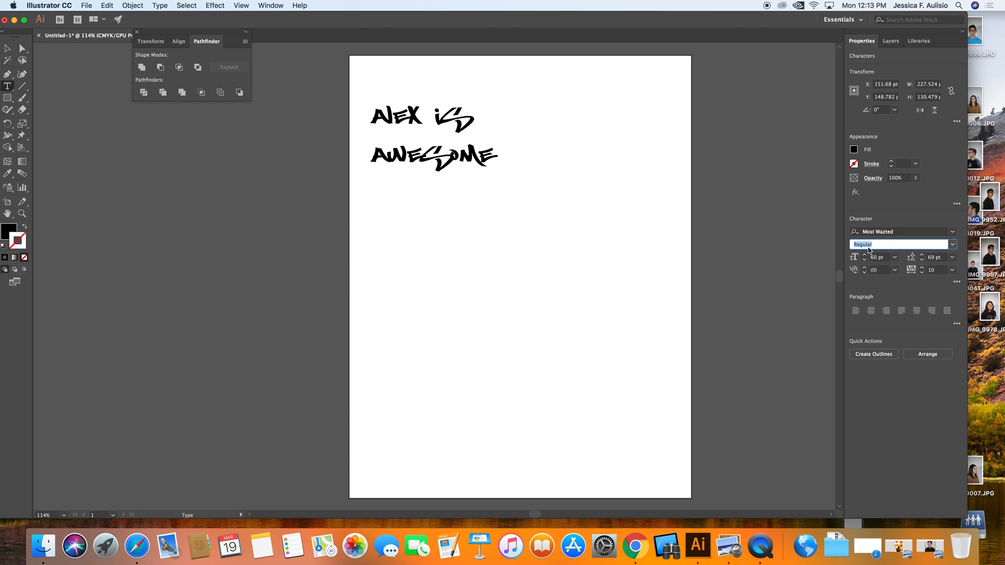
{"action": "left_click", "coordinate": [895, 258]}
{"action": "left_click", "coordinate": [908, 378]}
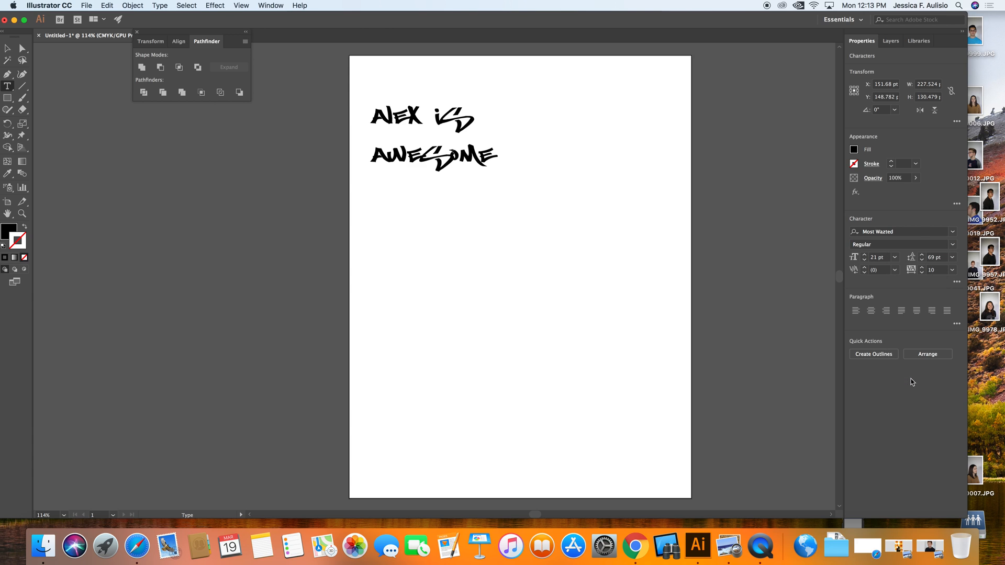
Step: Select all the text and delete it
{"action": "left_click_drag", "start_coordinate": [497, 149], "coordinate": [358, 116]}
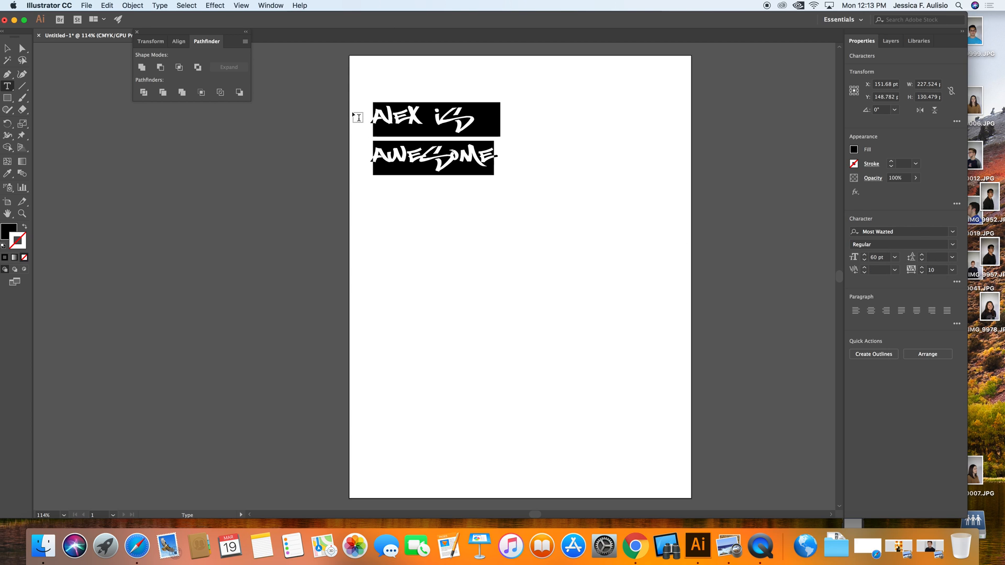
{"action": "key", "text": "BackSpace"}
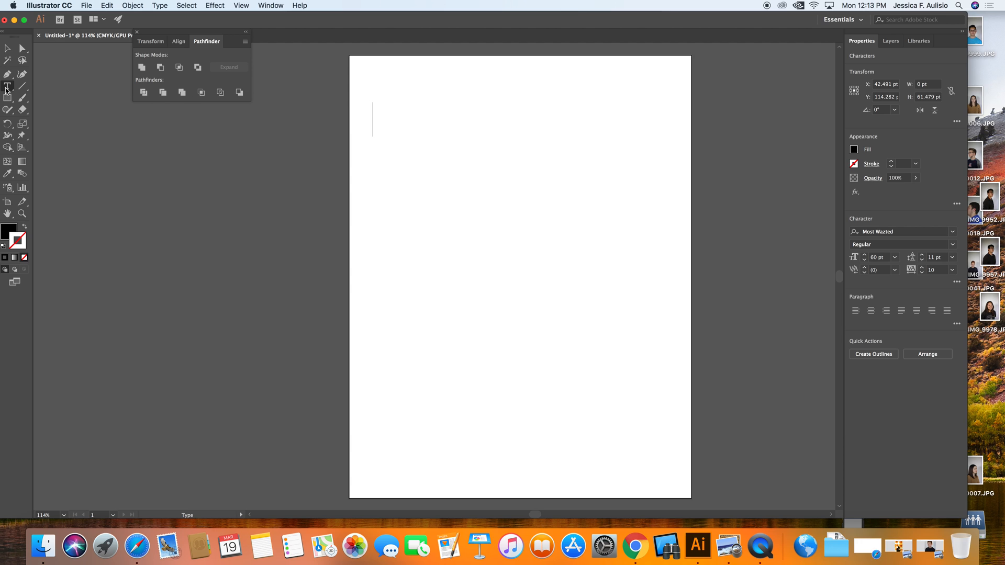
Step: Draw a rectangle about 481 × 331 pt on the artboard and swap its fill and stroke
{"action": "left_click", "coordinate": [7, 88]}
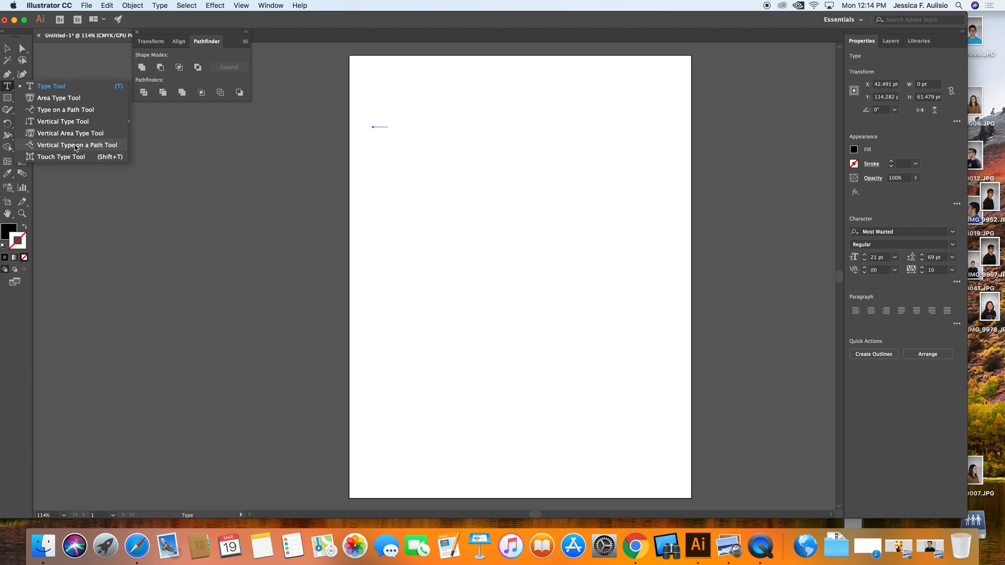
{"action": "left_click", "coordinate": [63, 98]}
{"action": "left_click", "coordinate": [8, 98]}
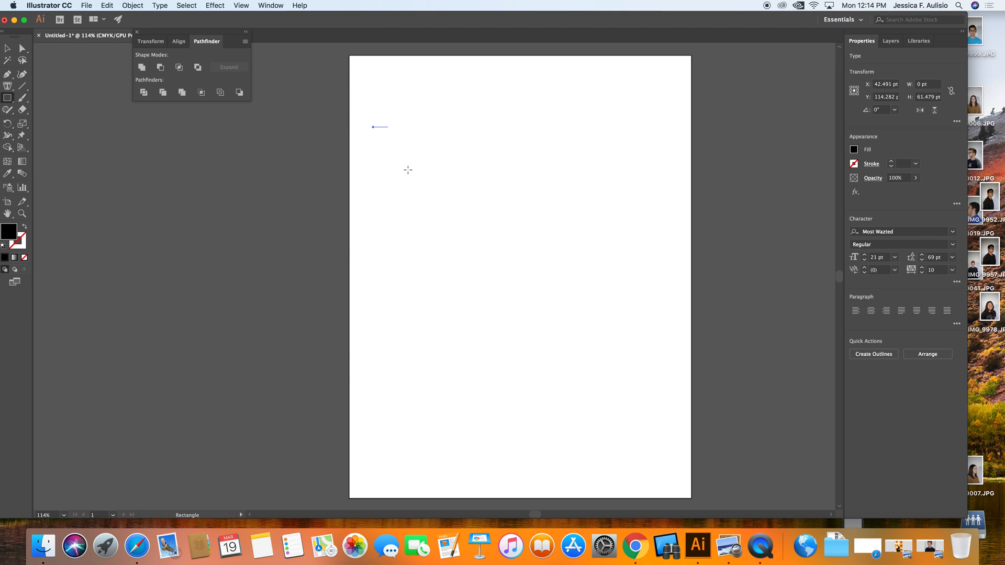
{"action": "left_click_drag", "start_coordinate": [369, 164], "coordinate": [639, 348]}
{"action": "scroll", "coordinate": [615, 271], "scroll_direction": "right", "scroll_amount": 1}
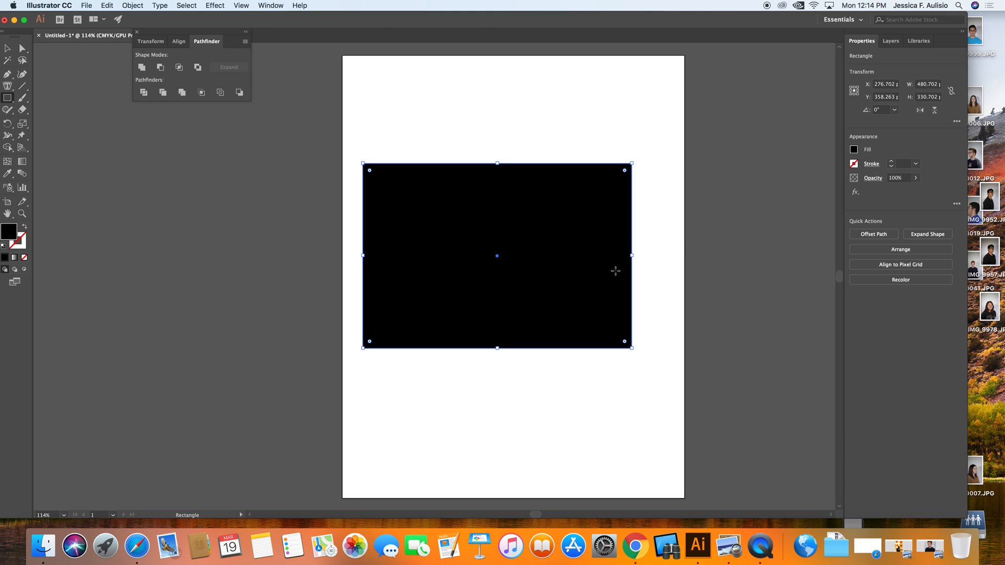
{"action": "left_click", "coordinate": [24, 226]}
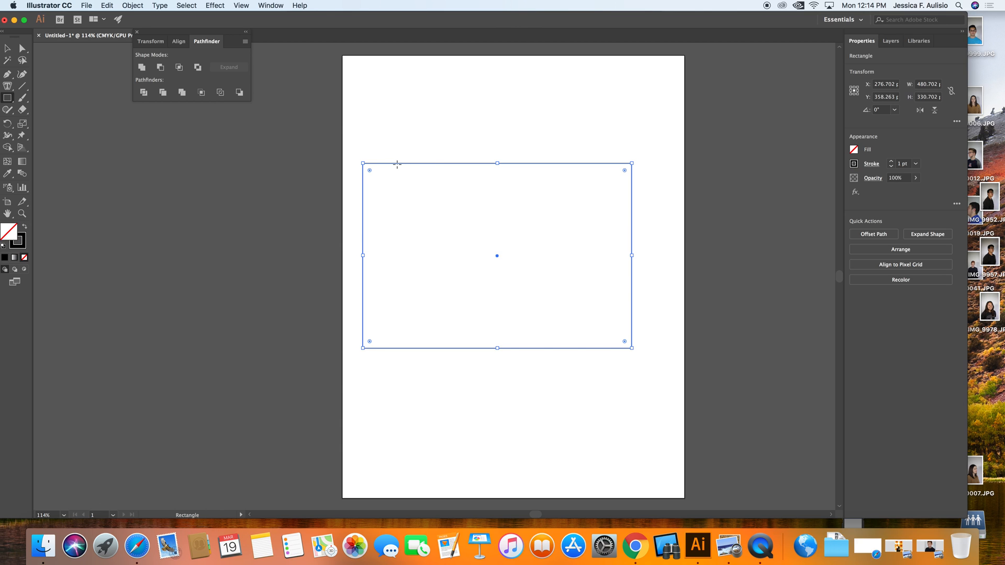
Step: Fill the rectangle with placeholder area type text, then deselect it
{"action": "left_click", "coordinate": [7, 85]}
{"action": "left_click", "coordinate": [377, 186]}
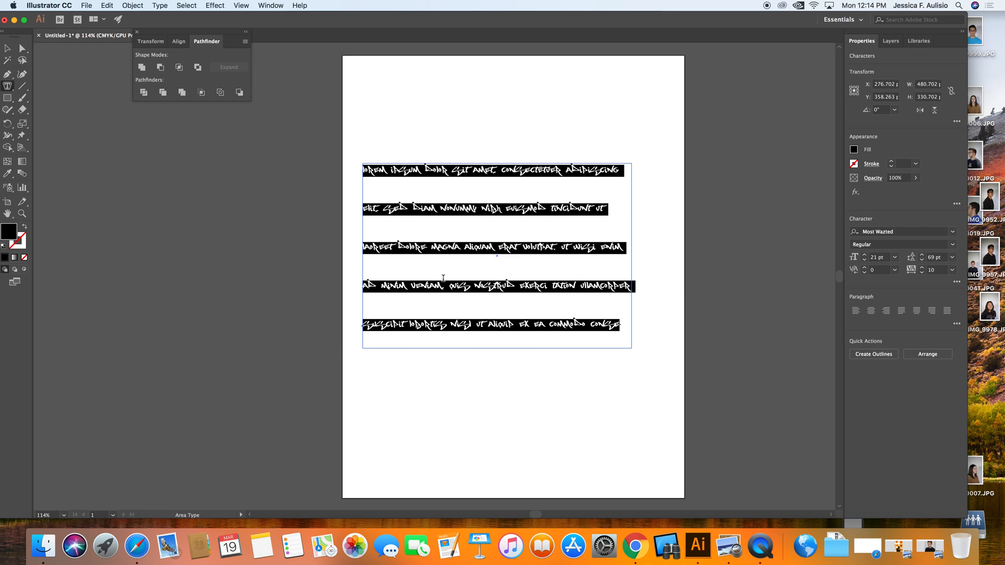
{"action": "key", "text": "Escape"}
{"action": "left_click", "coordinate": [523, 409]}
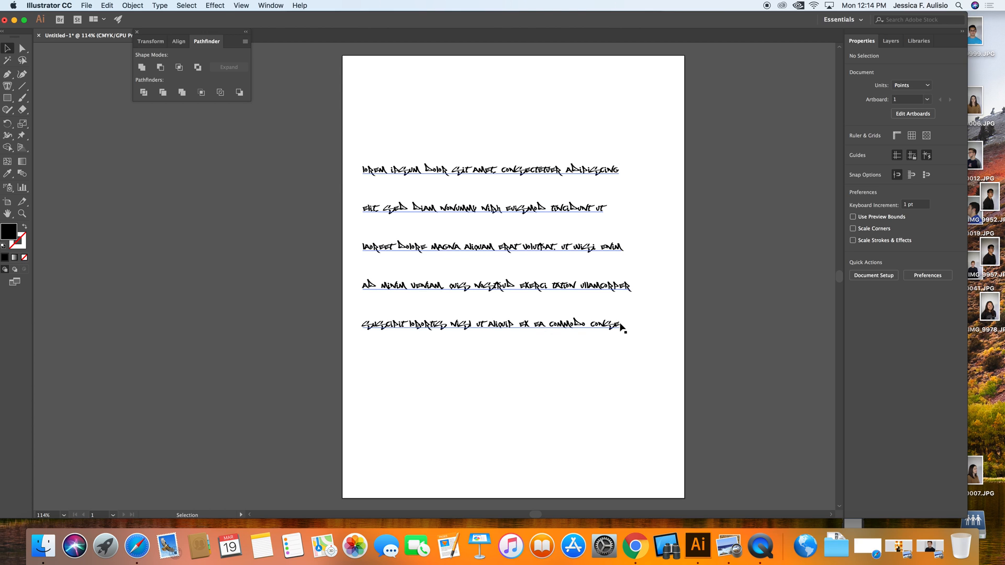
Step: Draw a circle about 219 pt in diameter below the paragraphs and swap its fill and stroke
{"action": "left_click", "coordinate": [8, 99]}
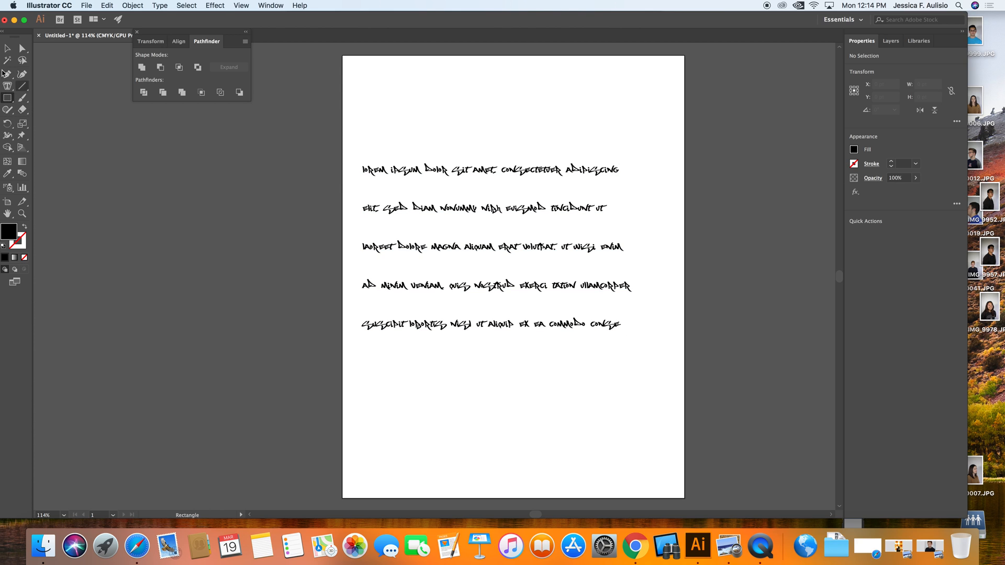
{"action": "left_click", "coordinate": [7, 88]}
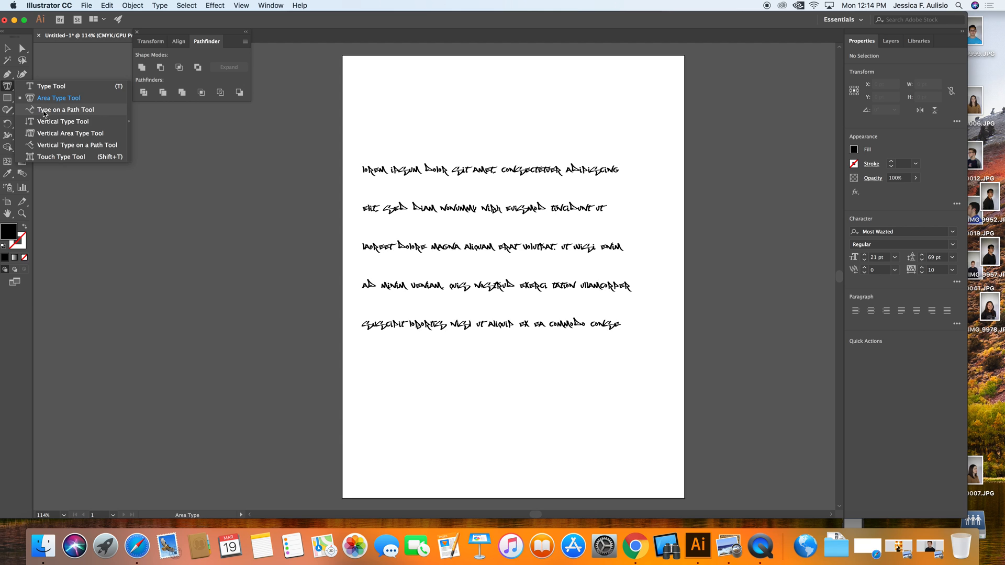
{"action": "left_click", "coordinate": [8, 98]}
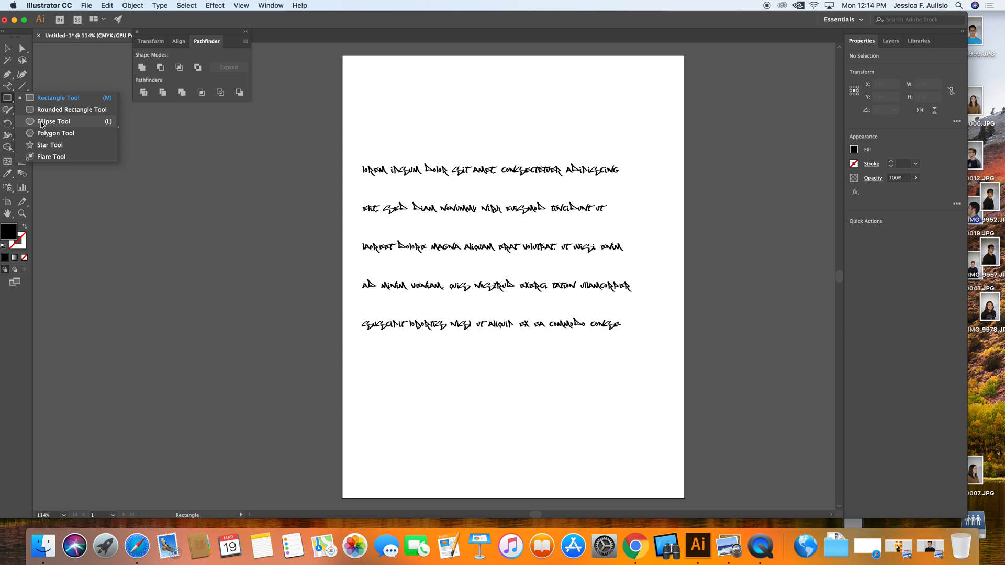
{"action": "left_click", "coordinate": [43, 122]}
{"action": "left_click_drag", "start_coordinate": [448, 369], "coordinate": [571, 491]}
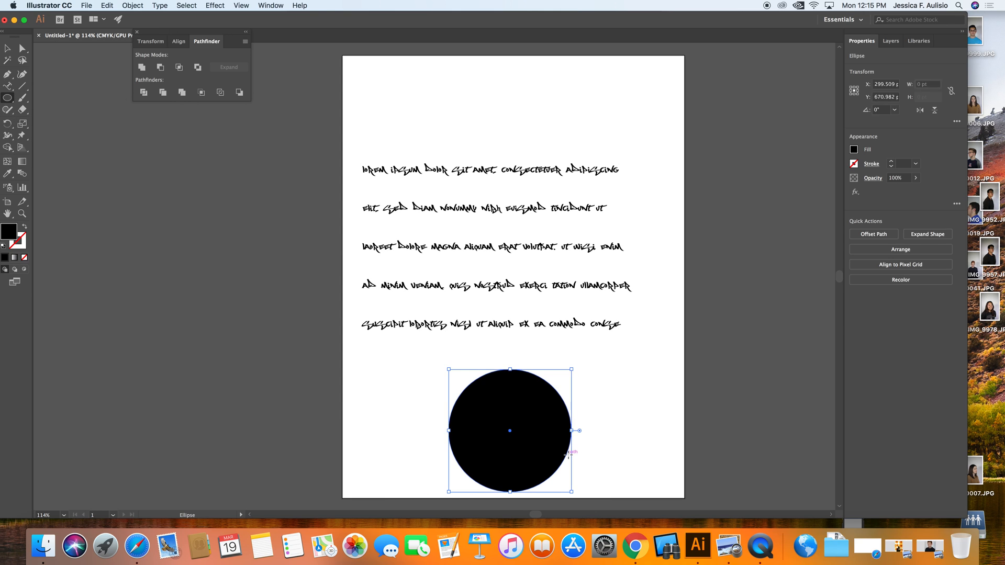
{"action": "left_click", "coordinate": [24, 228]}
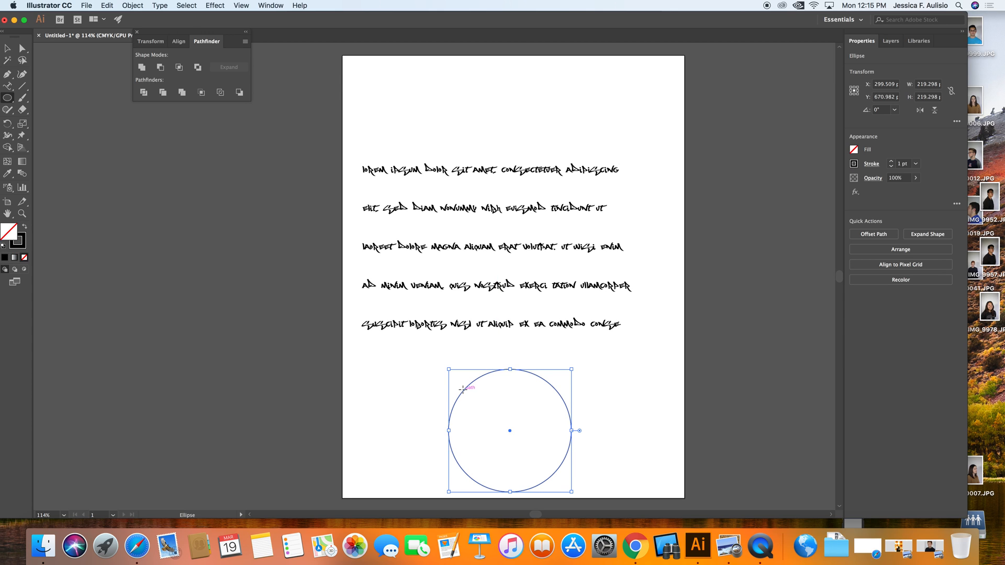
Step: Type "you can type around the circle or other object you create" along the circle's path
{"action": "left_click", "coordinate": [462, 390]}
{"action": "left_click", "coordinate": [460, 286]}
{"action": "left_click", "coordinate": [9, 87]}
{"action": "left_click", "coordinate": [468, 382]}
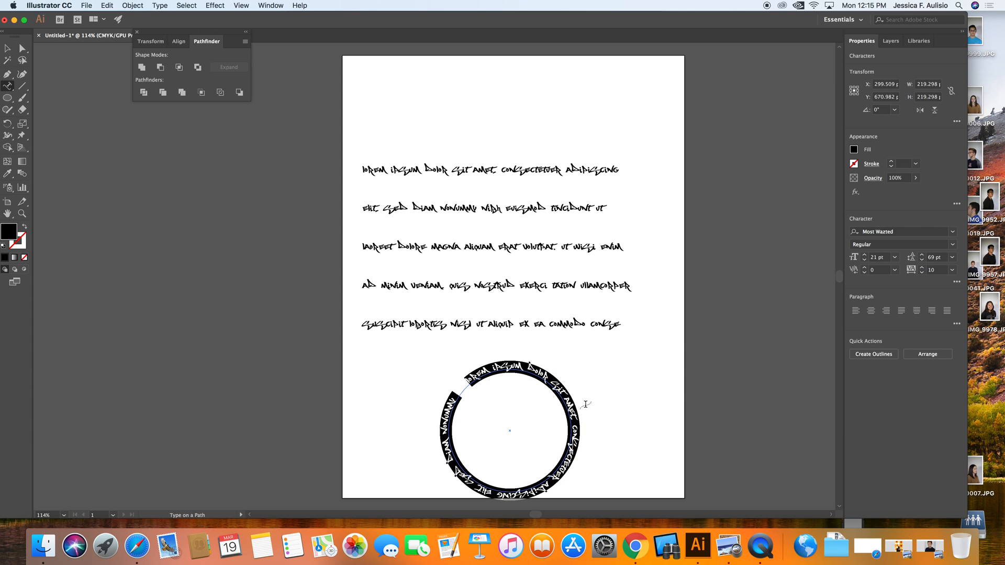
{"action": "type", "text": "you can type around it"}
{"action": "type", "text": " circle o"}
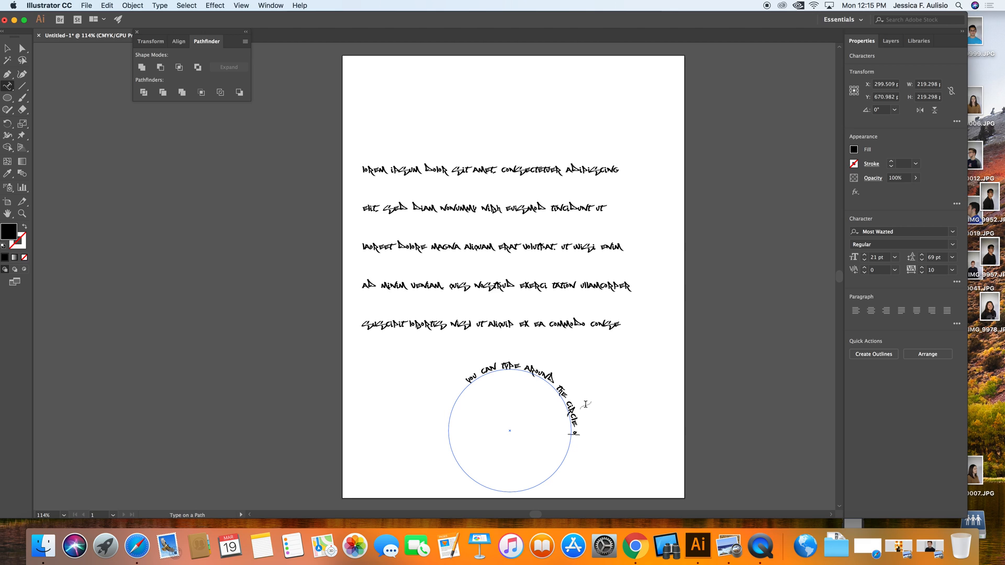
{"action": "type", "text": "r other to"}
{"action": "type", "text": "ject you create"}
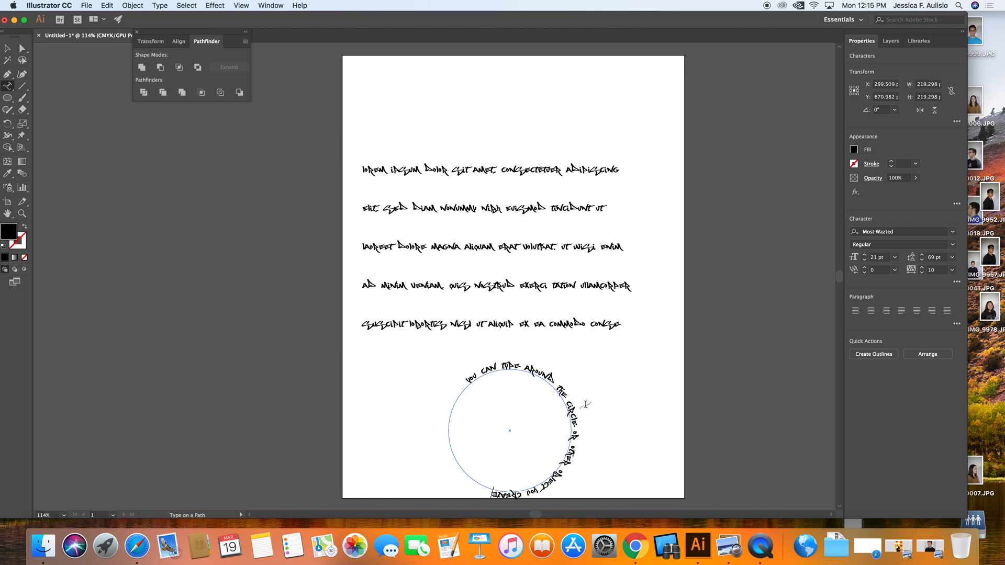
Step: Draw a zigzag path with the Pen tool above the paragraphs and swap its fill and stroke
{"action": "left_click", "coordinate": [9, 77]}
{"action": "left_click", "coordinate": [408, 126]}
{"action": "left_click", "coordinate": [456, 102]}
{"action": "left_click", "coordinate": [500, 133]}
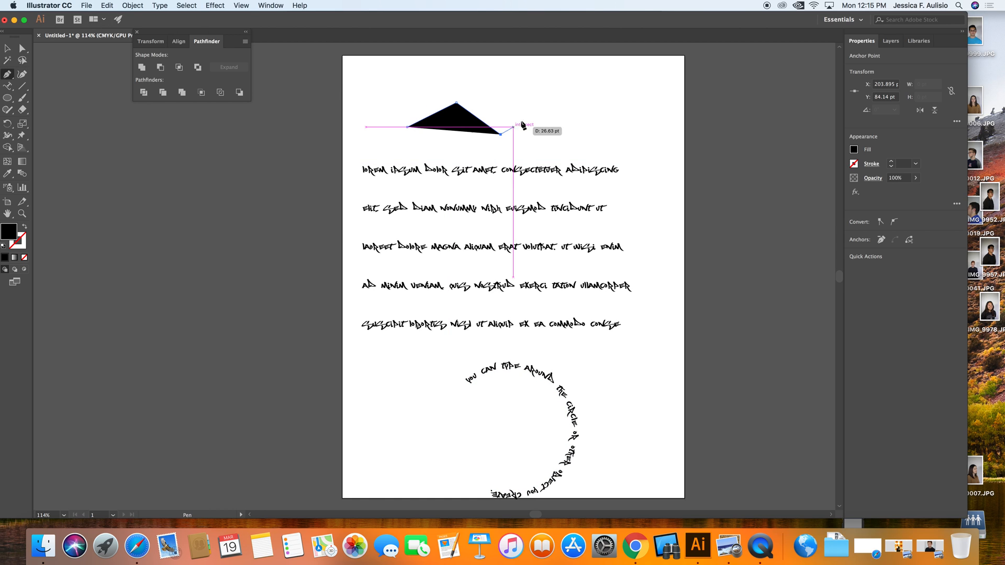
{"action": "left_click", "coordinate": [542, 108]}
{"action": "left_click", "coordinate": [592, 135]}
{"action": "left_click", "coordinate": [626, 98]}
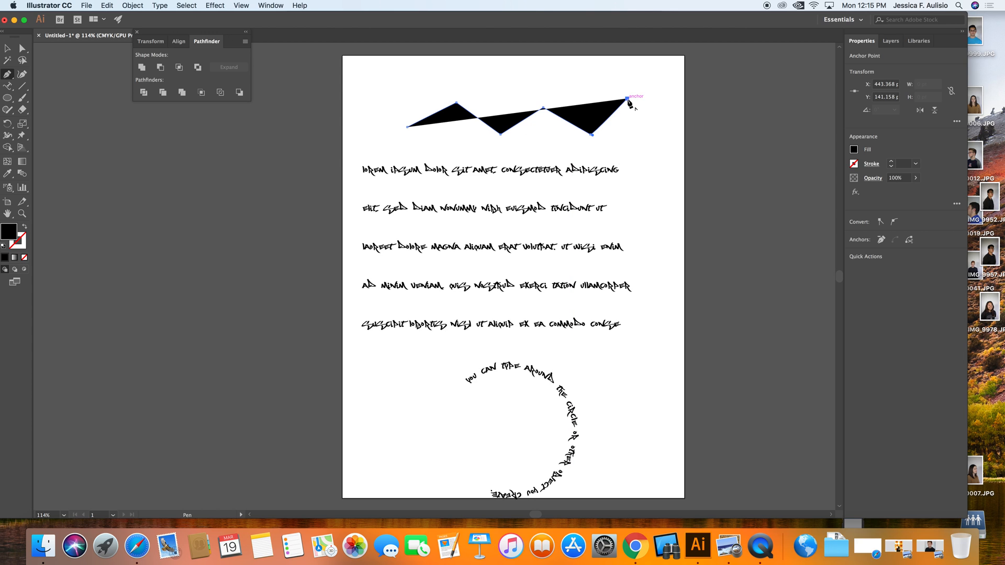
{"action": "key", "text": "v"}
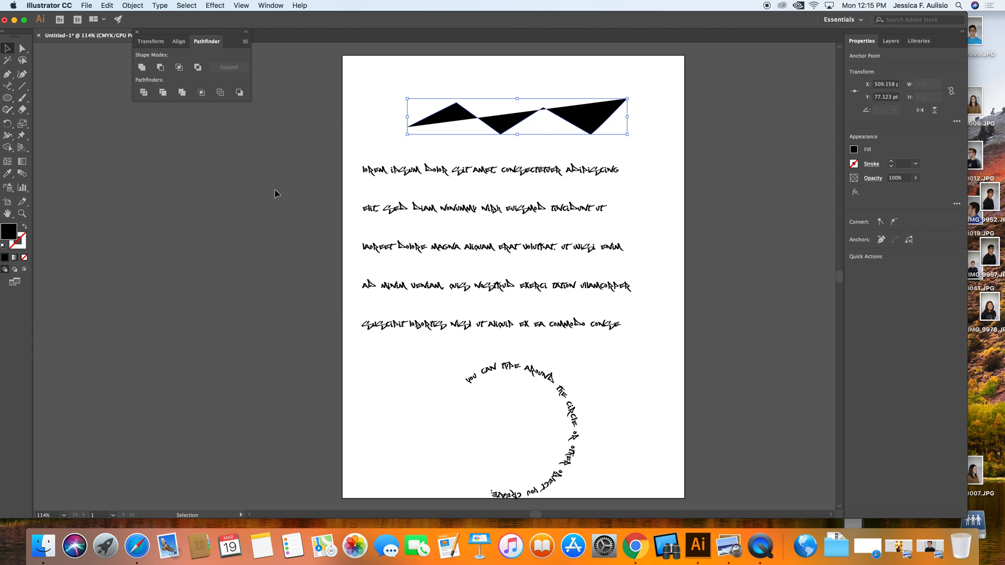
{"action": "key", "text": "shift+x"}
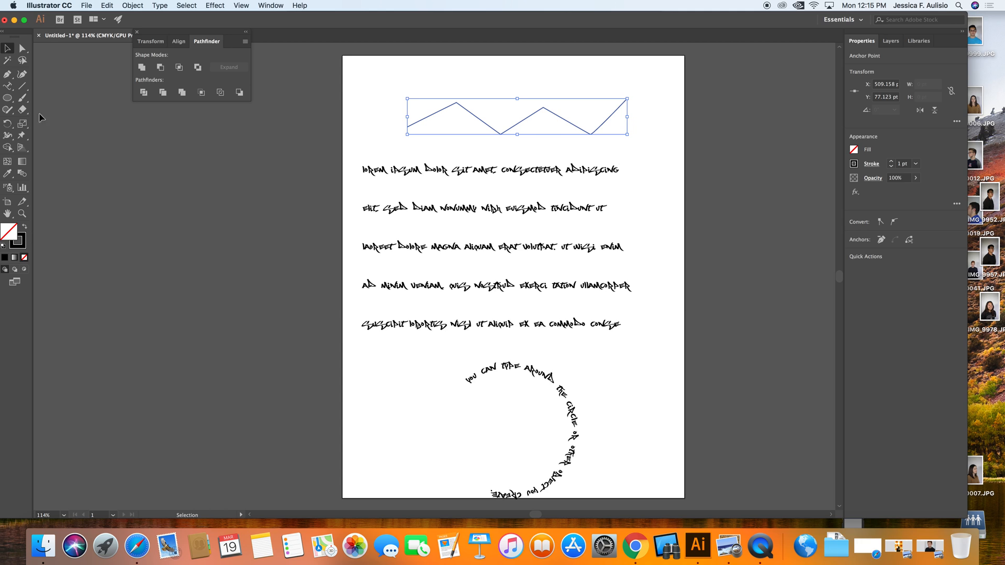
Step: Flow placeholder text along the zigzag path with the Type on a Path tool
{"action": "left_click", "coordinate": [8, 86]}
{"action": "left_click", "coordinate": [408, 124]}
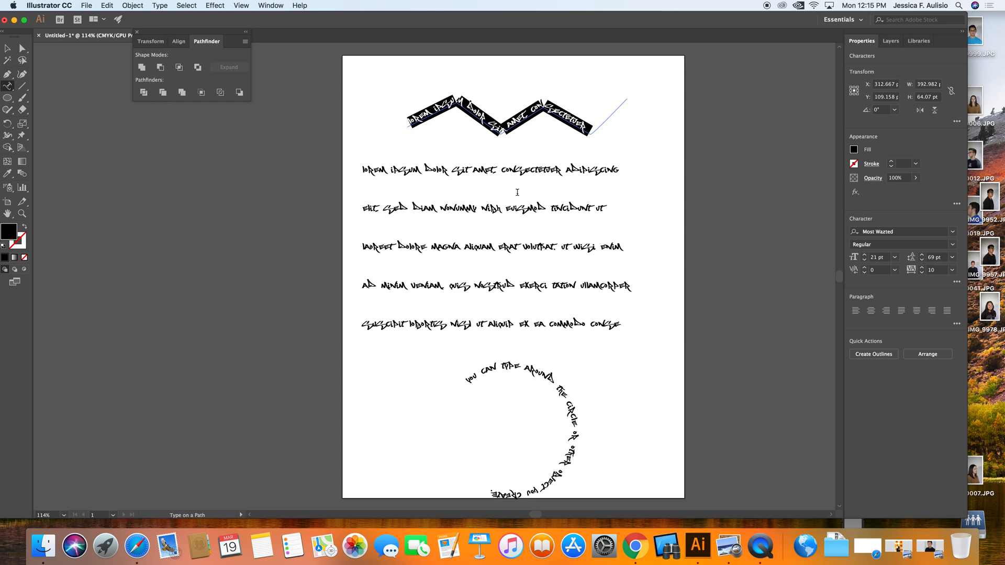
Step: Place vertical placeholder text beside the paragraphs with the Vertical Type tool
{"action": "left_click", "coordinate": [7, 86]}
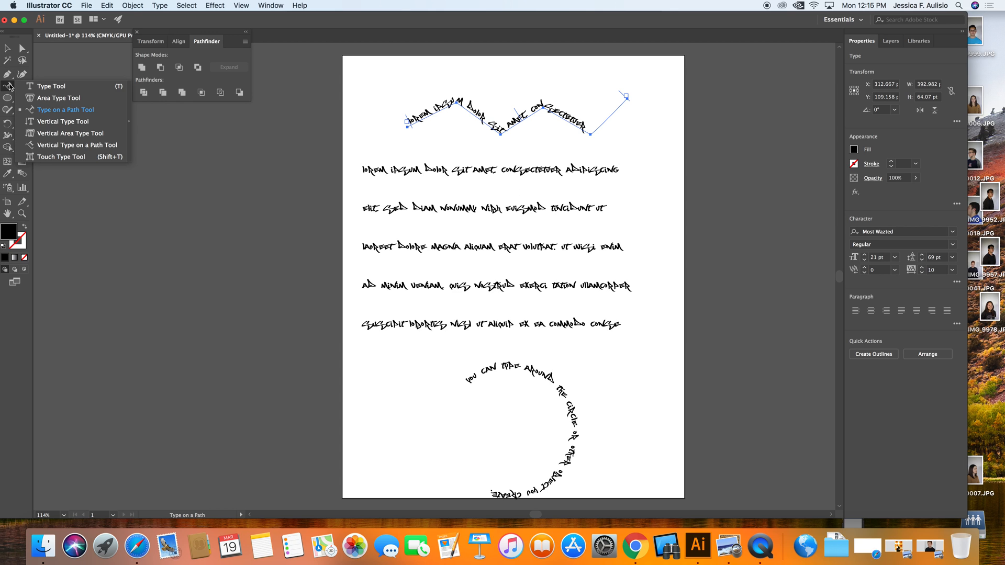
{"action": "left_click", "coordinate": [70, 126]}
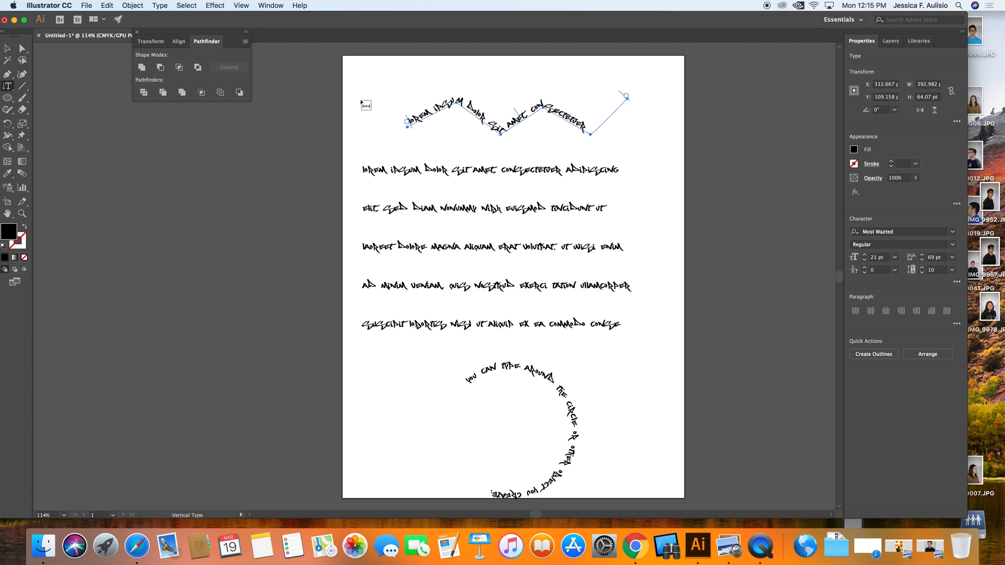
{"action": "left_click", "coordinate": [644, 150]}
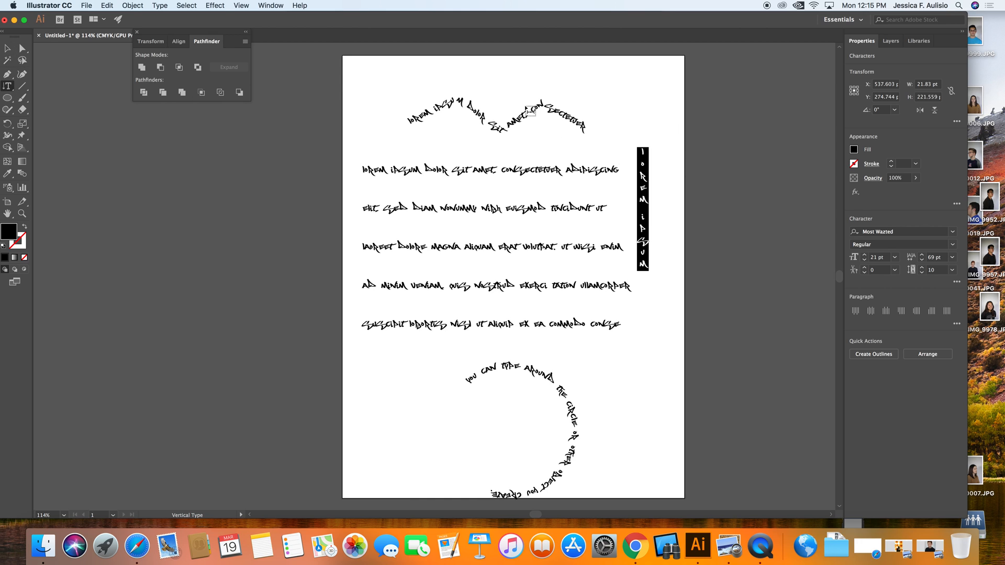
Step: Draw a circle about 125 pt wide left of the circular text and swap its fill and stroke
{"action": "left_click_drag", "start_coordinate": [9, 89], "coordinate": [52, 137]}
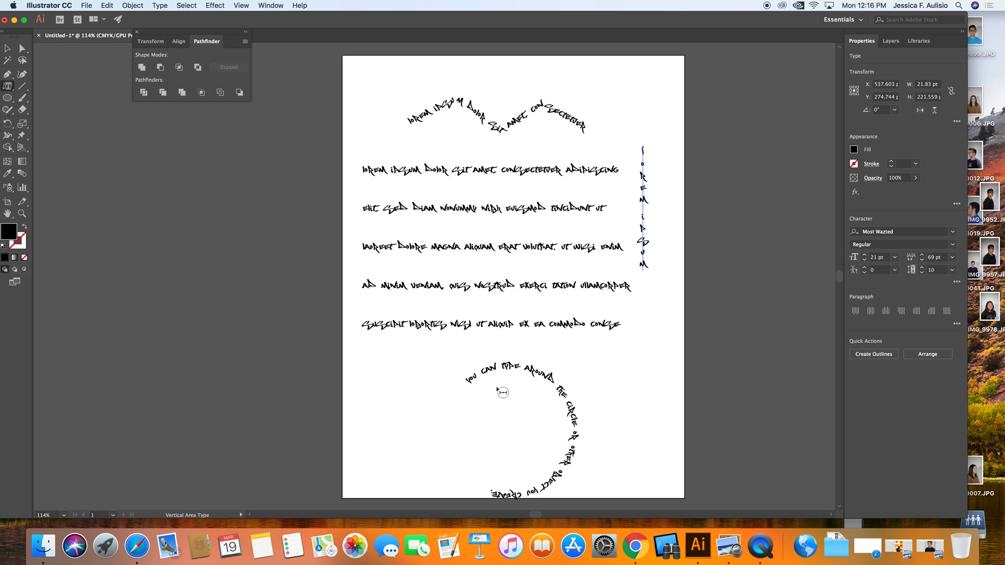
{"action": "left_click", "coordinate": [455, 407]}
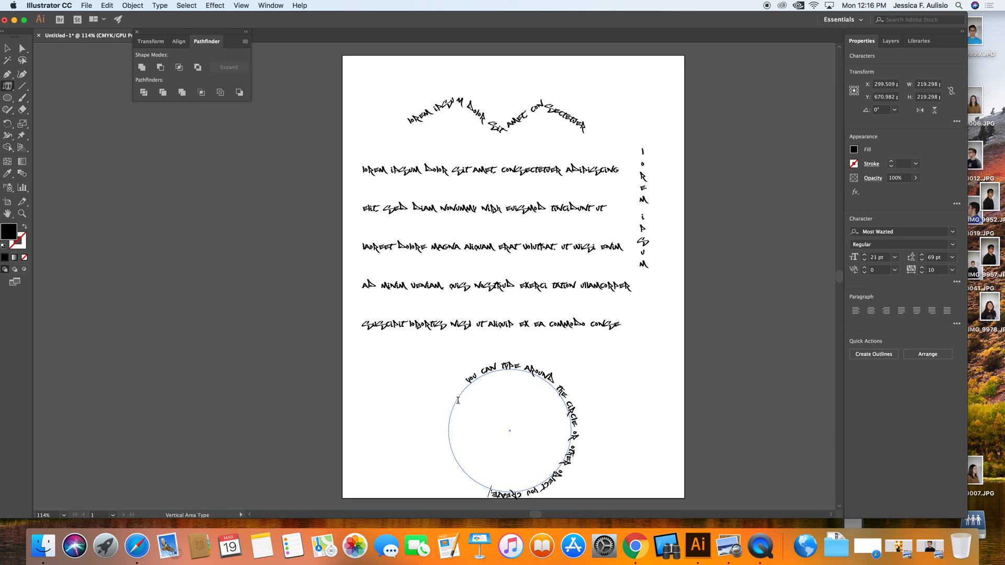
{"action": "left_click", "coordinate": [7, 98]}
{"action": "left_click_drag", "start_coordinate": [357, 354], "coordinate": [426, 424]}
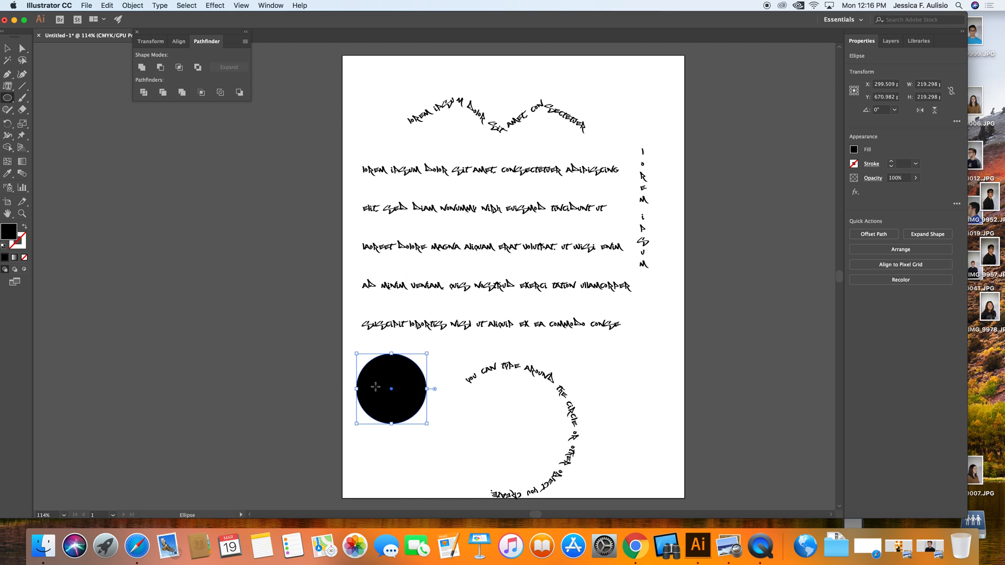
{"action": "left_click", "coordinate": [25, 226]}
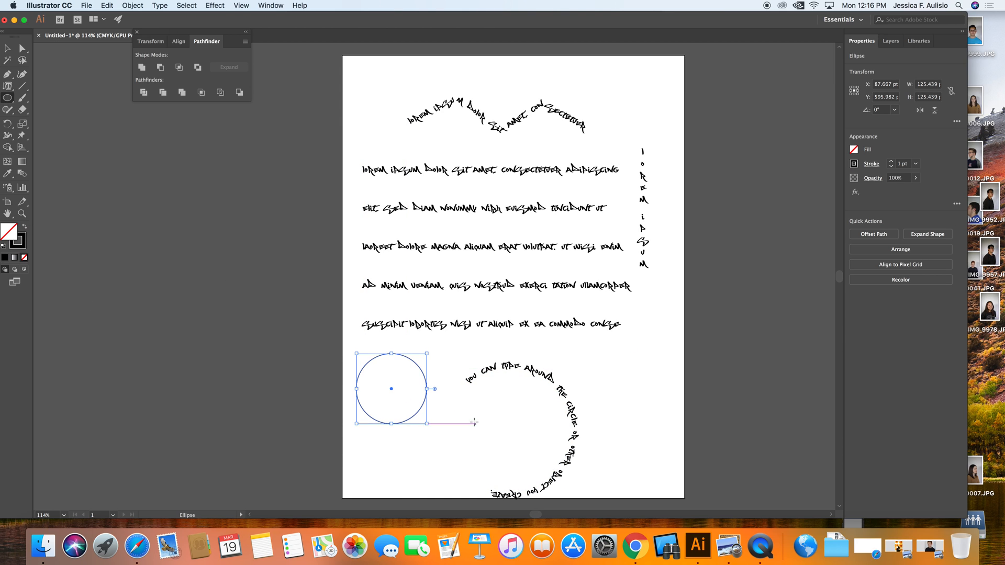
{"action": "left_click", "coordinate": [395, 382]}
{"action": "left_click", "coordinate": [505, 286]}
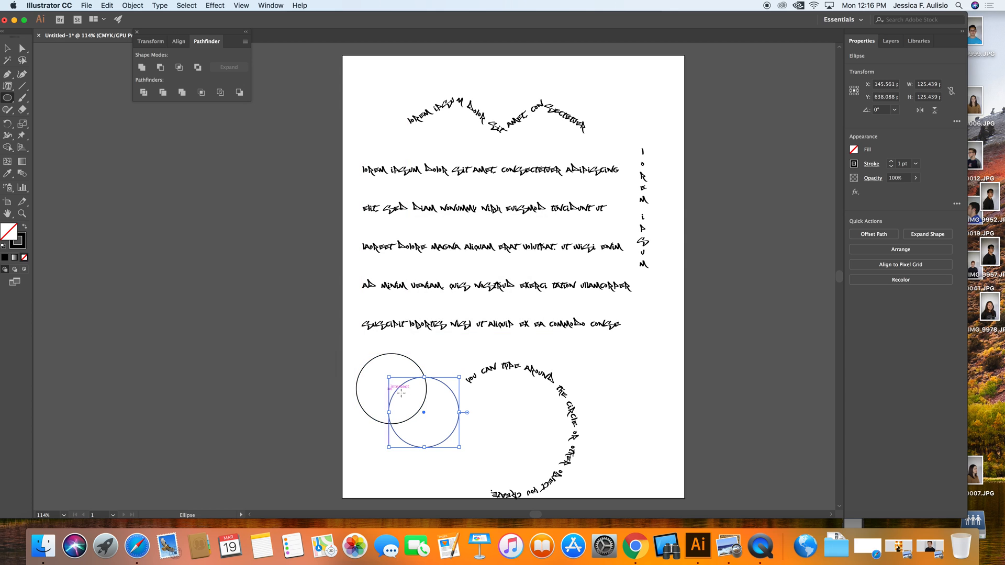
{"action": "key", "text": "Delete"}
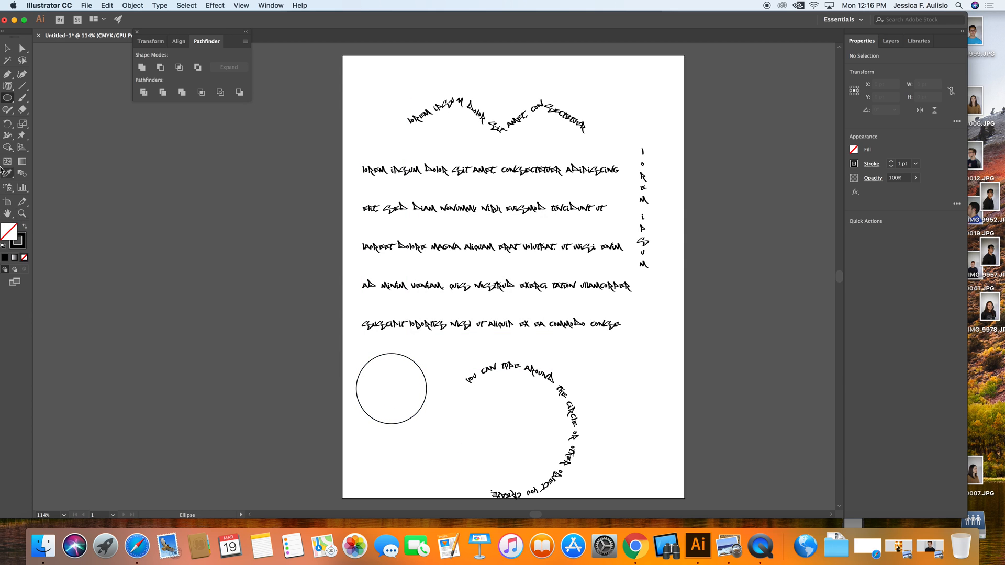
Step: Fill the small circle with vertical placeholder text using the Vertical Area Type tool
{"action": "left_click", "coordinate": [8, 87]}
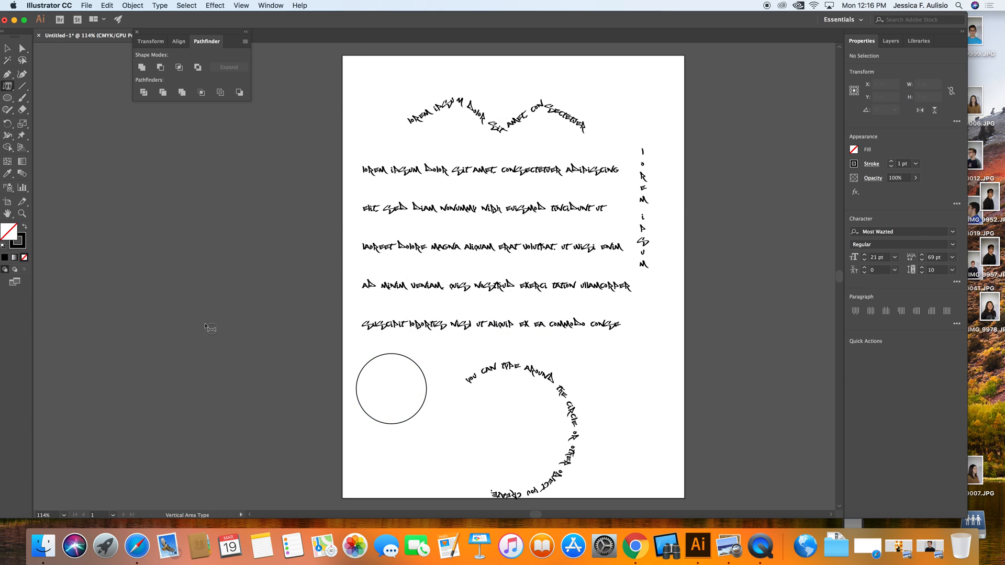
{"action": "left_click", "coordinate": [367, 371]}
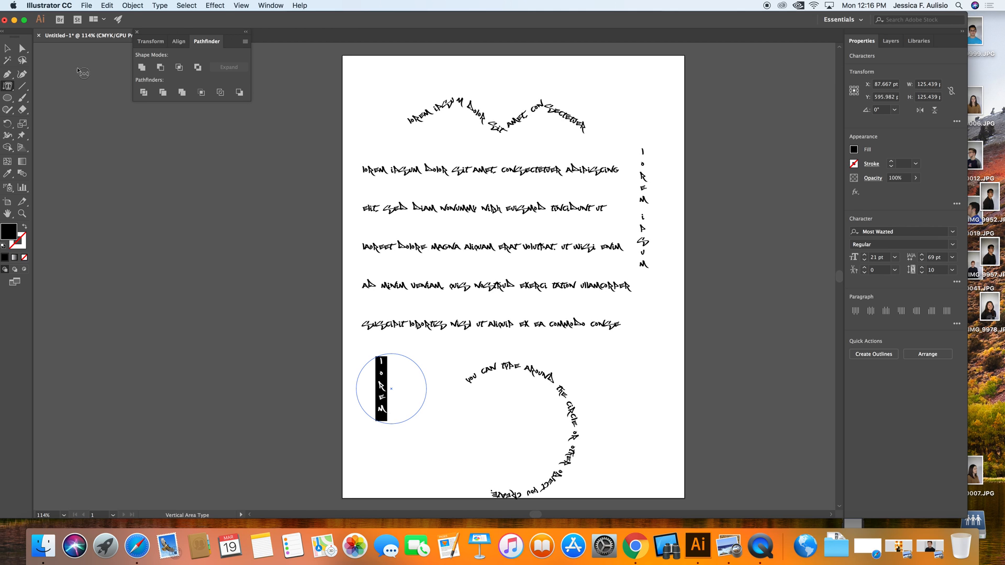
{"action": "left_click", "coordinate": [9, 89]}
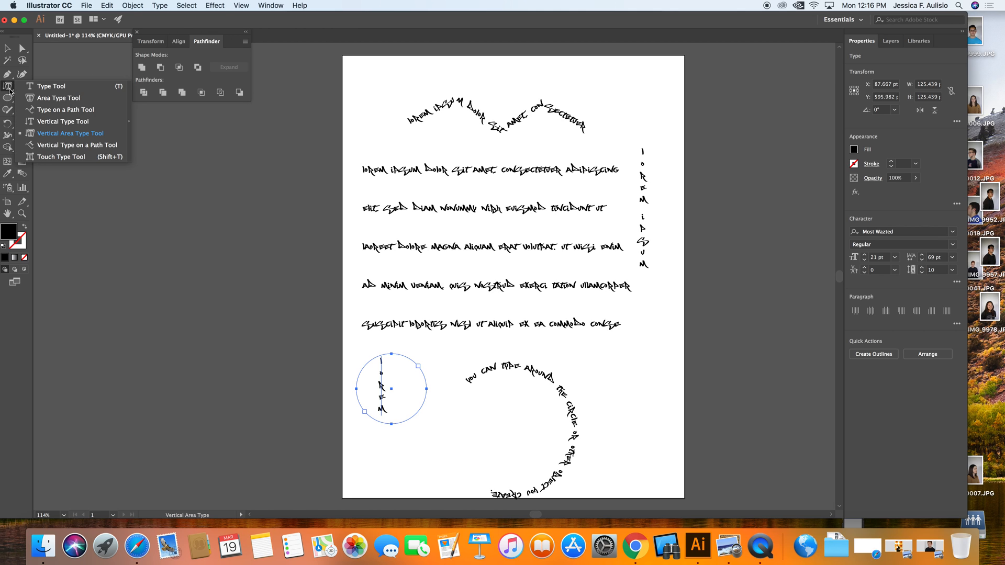
{"action": "left_click", "coordinate": [53, 142]}
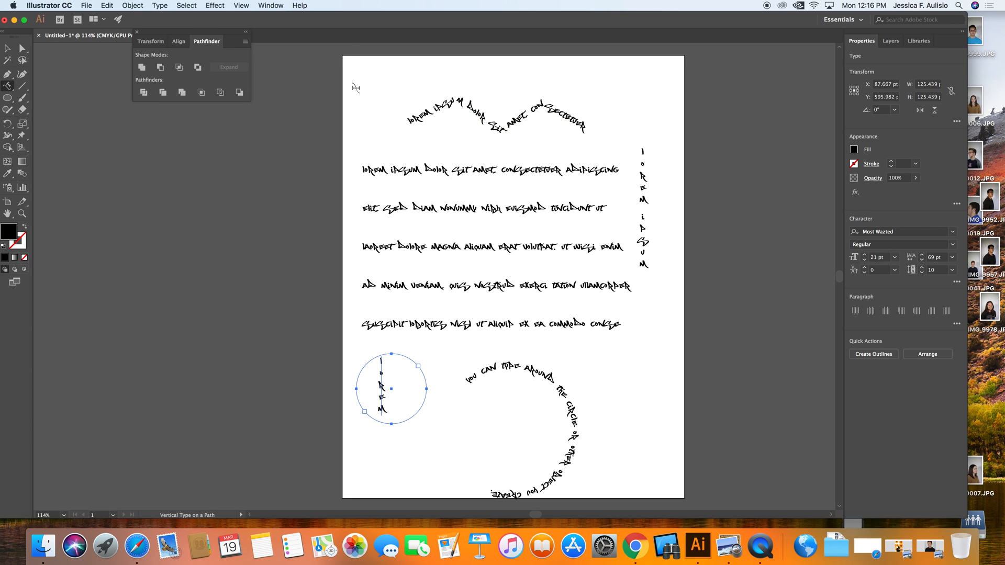
Step: Draw a closed irregular shape with the Pen tool right of the circular text and swap its fill and stroke
{"action": "left_click", "coordinate": [8, 75]}
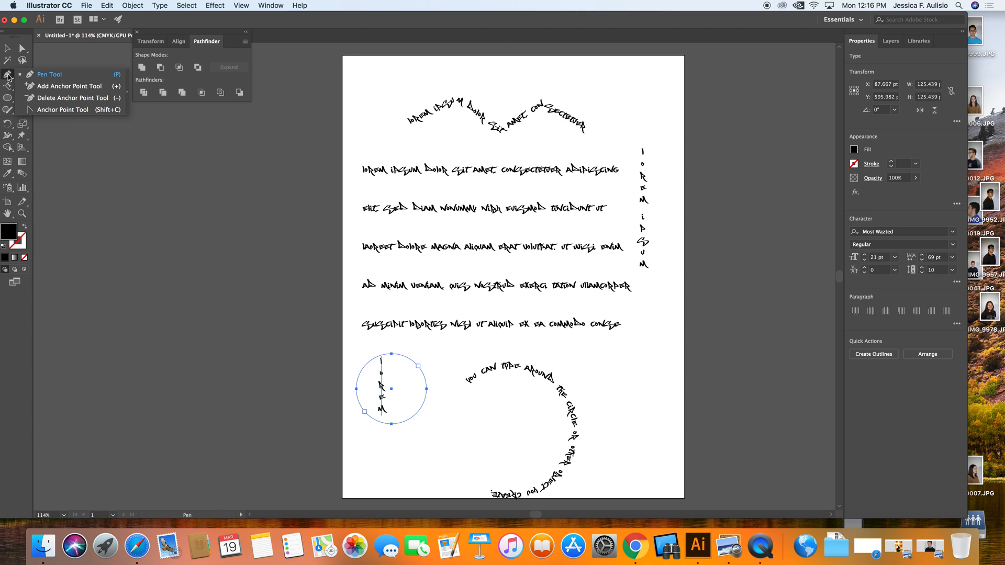
{"action": "left_click", "coordinate": [47, 75]}
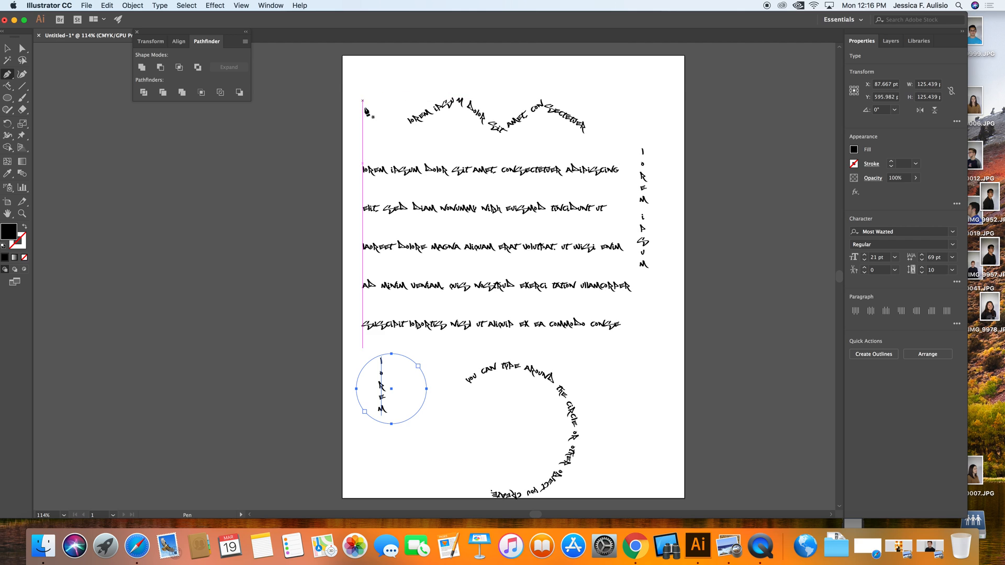
{"action": "left_click", "coordinate": [590, 380]}
{"action": "left_click", "coordinate": [617, 349]}
{"action": "left_click", "coordinate": [643, 370]}
{"action": "left_click", "coordinate": [658, 349]}
{"action": "left_click", "coordinate": [661, 391]}
{"action": "left_click", "coordinate": [655, 431]}
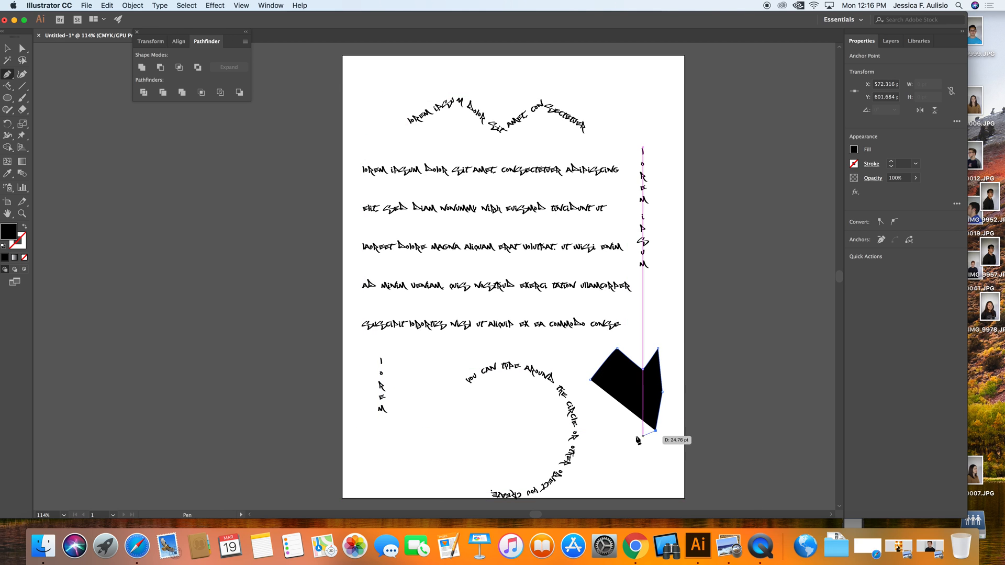
{"action": "left_click", "coordinate": [624, 430]}
{"action": "left_click", "coordinate": [591, 380]}
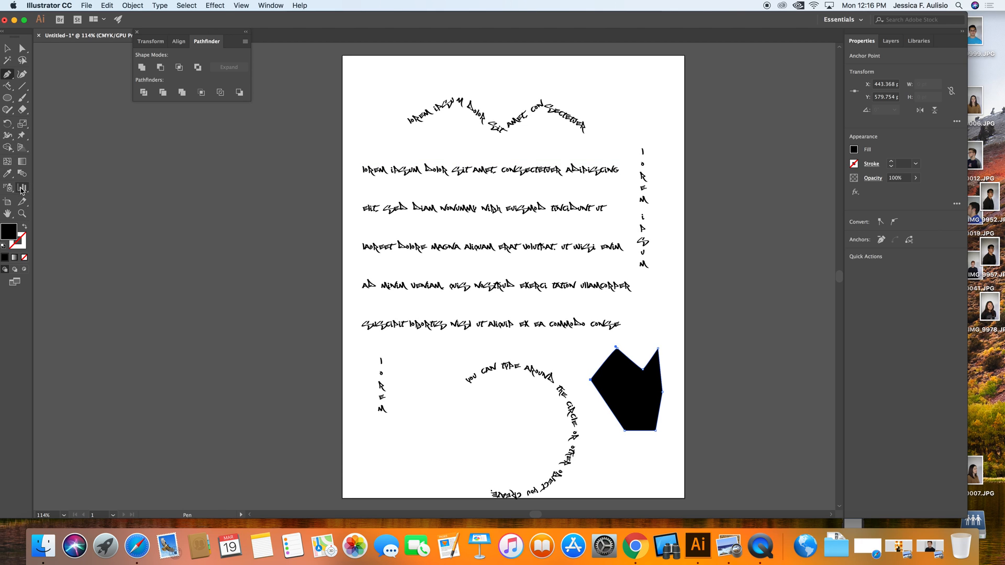
{"action": "left_click", "coordinate": [24, 226]}
Step: Flow vertical placeholder text along the irregular shape's path with the Vertical Type on a Path tool
{"action": "scroll", "coordinate": [601, 366], "scroll_direction": "right", "scroll_amount": 1}
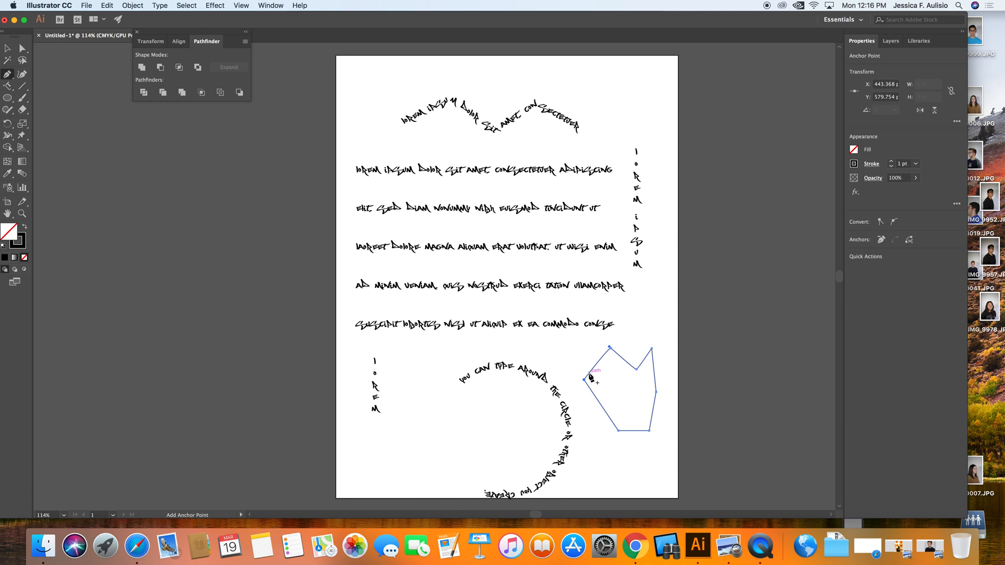
{"action": "left_click", "coordinate": [7, 85]}
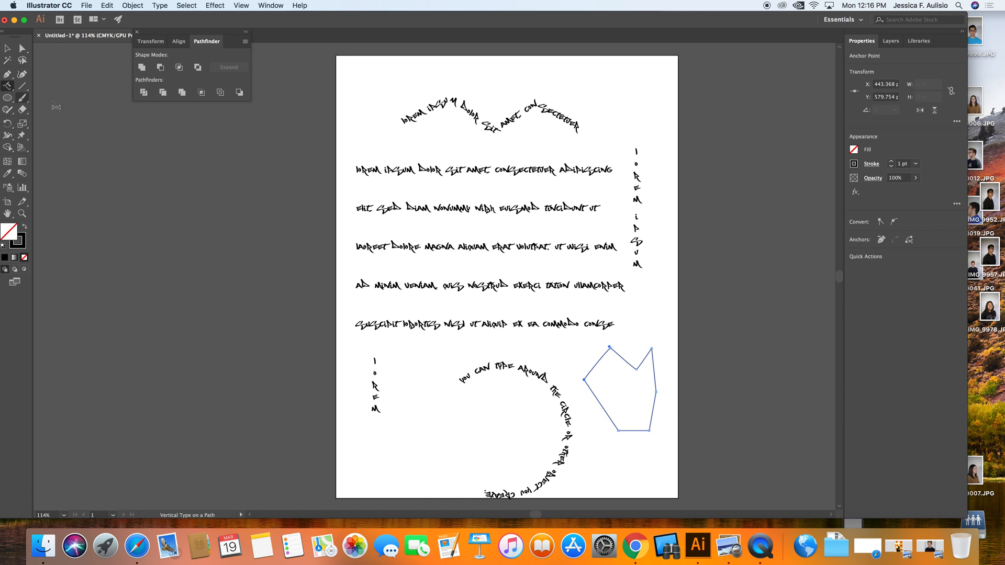
{"action": "left_click", "coordinate": [588, 371]}
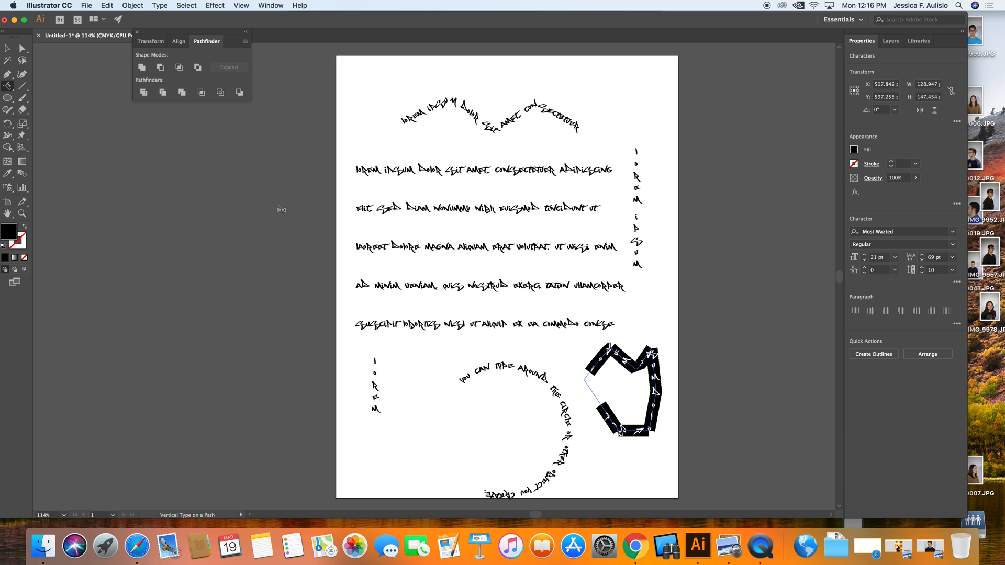
{"action": "left_click", "coordinate": [8, 47]}
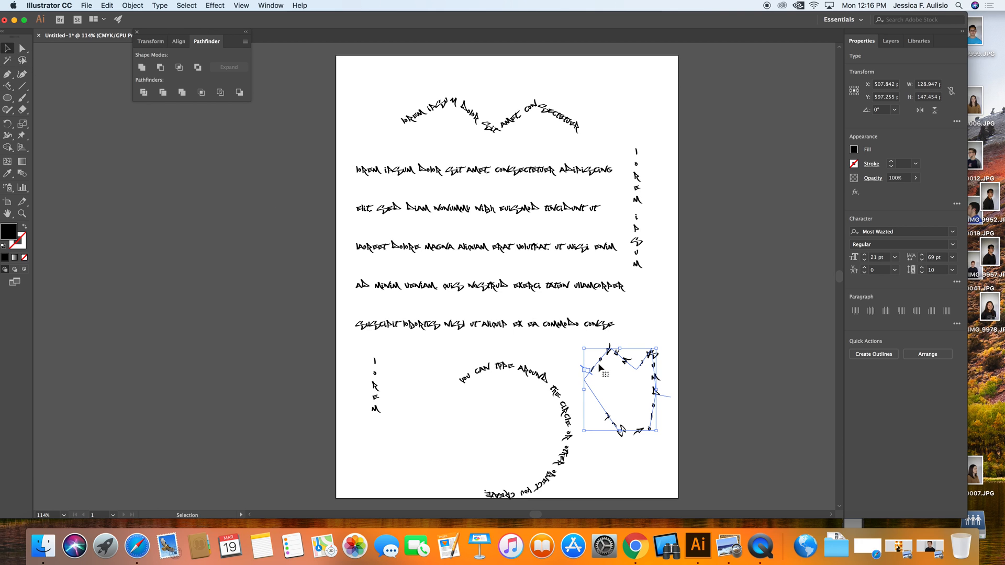
{"action": "left_click", "coordinate": [624, 381]}
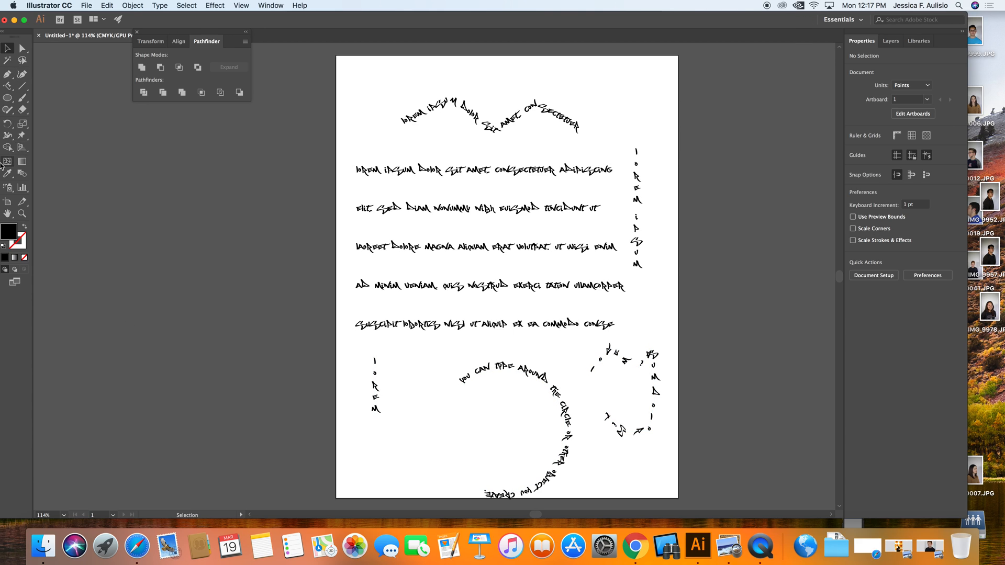
{"action": "left_click_drag", "start_coordinate": [8, 86], "coordinate": [62, 90]}
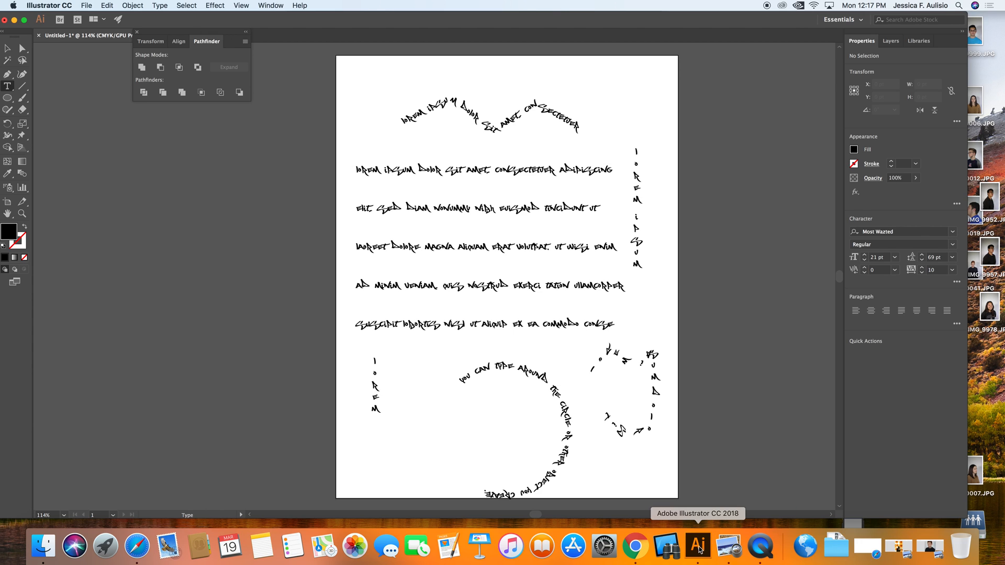
Step: Switch to Chrome and open the dafont.com font site
{"action": "left_click", "coordinate": [635, 546]}
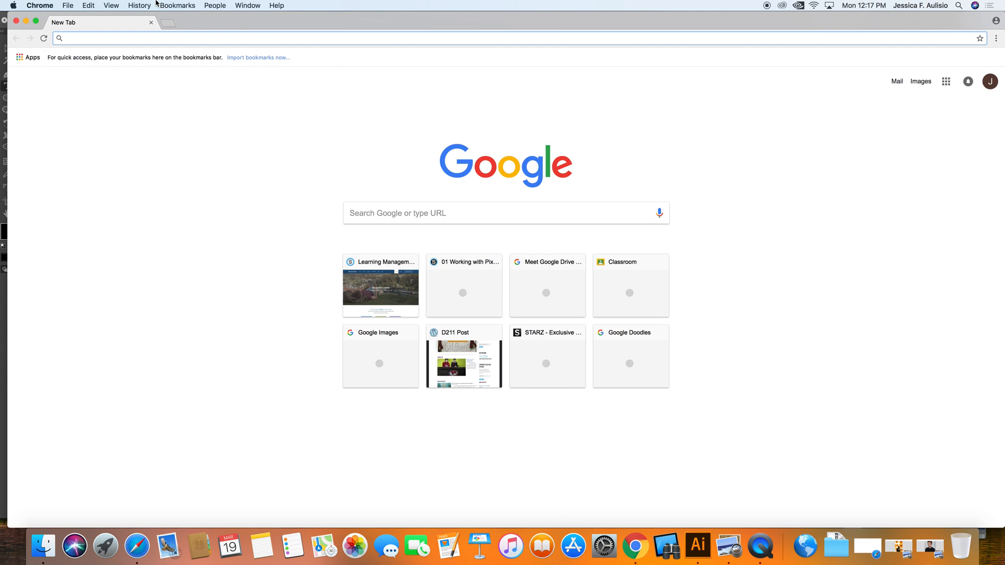
{"action": "type", "text": "dafont"}
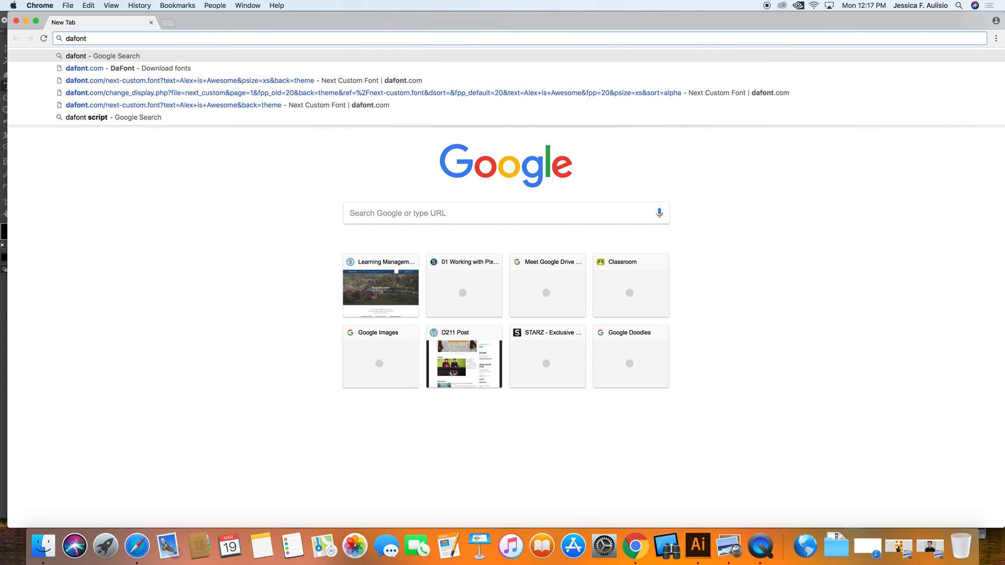
{"action": "key", "text": "Return"}
{"action": "left_click", "coordinate": [178, 142]}
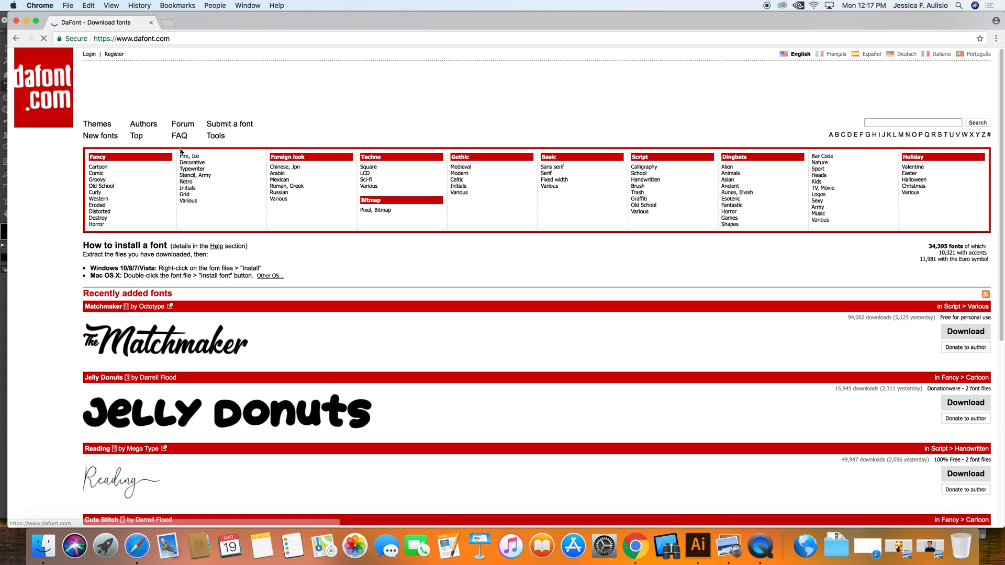
Step: In Finder, go to the Downloads folder and extract the mostwasted.zip archive
{"action": "left_click", "coordinate": [51, 549]}
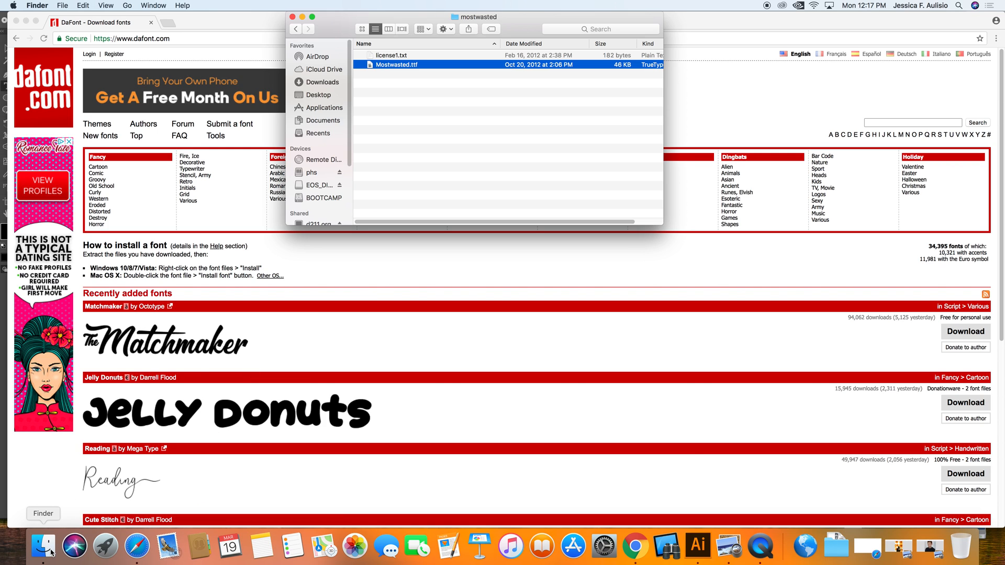
{"action": "left_click", "coordinate": [296, 29]}
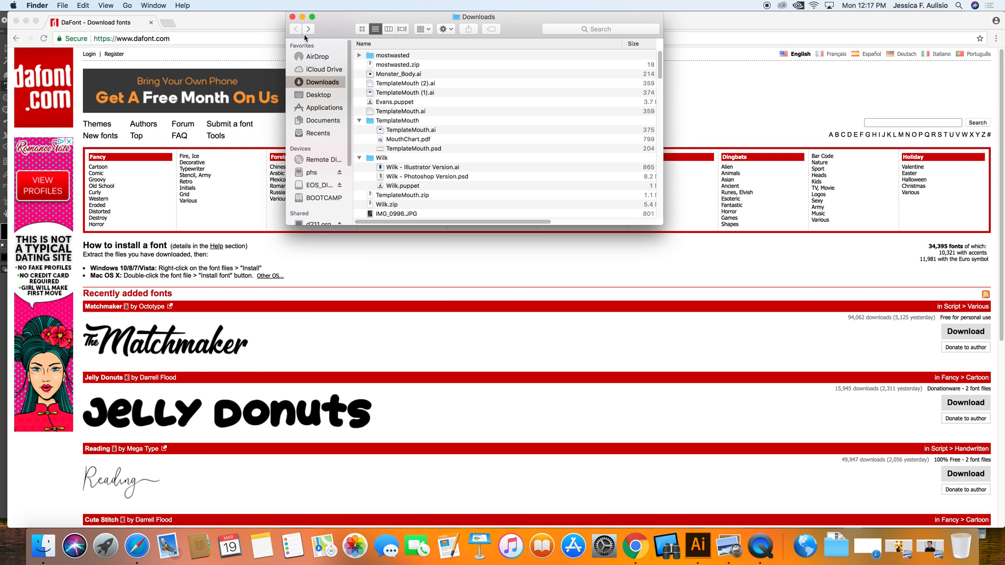
{"action": "left_click", "coordinate": [391, 57]}
{"action": "left_click", "coordinate": [388, 64]}
{"action": "double_click", "coordinate": [389, 65]}
{"action": "left_click", "coordinate": [379, 56]}
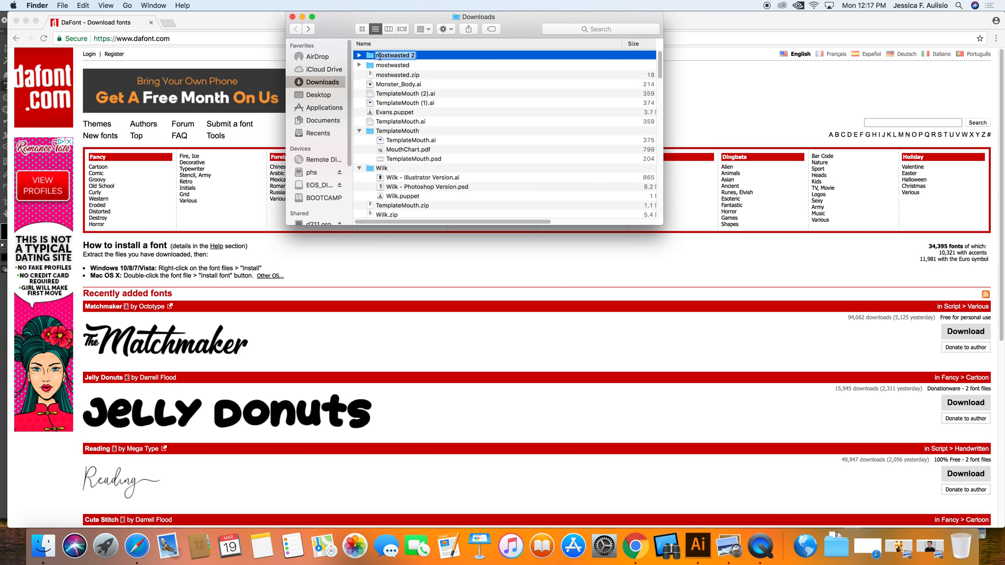
Step: Open the extracted Mostwasted.ttf font file in Font Book, then close the preview and Finder windows
{"action": "left_click", "coordinate": [359, 55]}
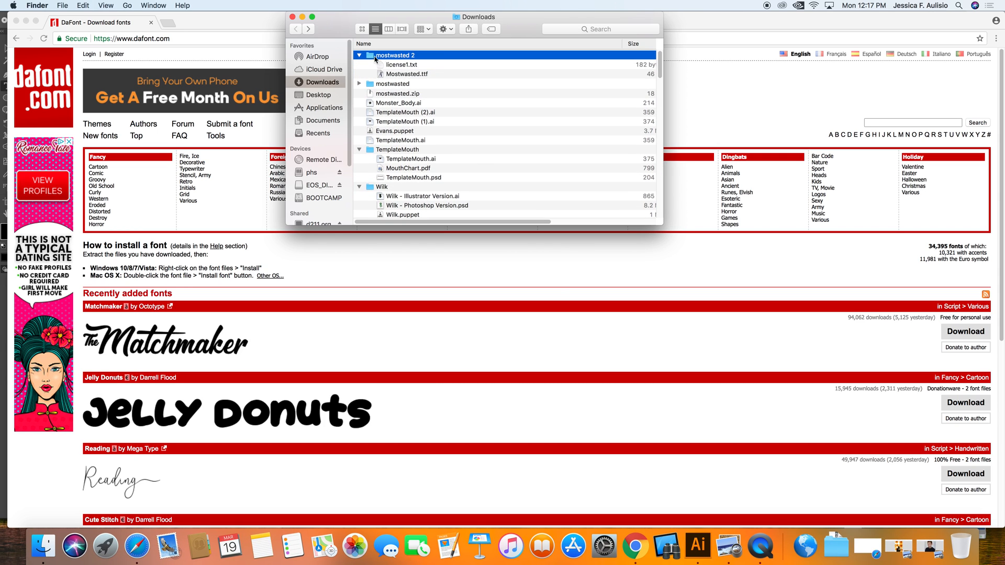
{"action": "left_click", "coordinate": [400, 75]}
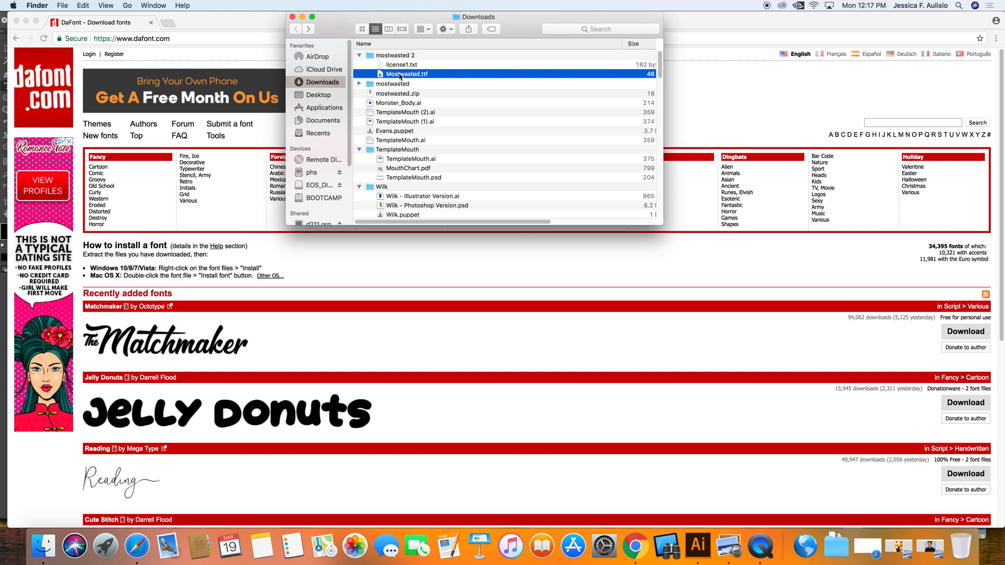
{"action": "double_click", "coordinate": [401, 74]}
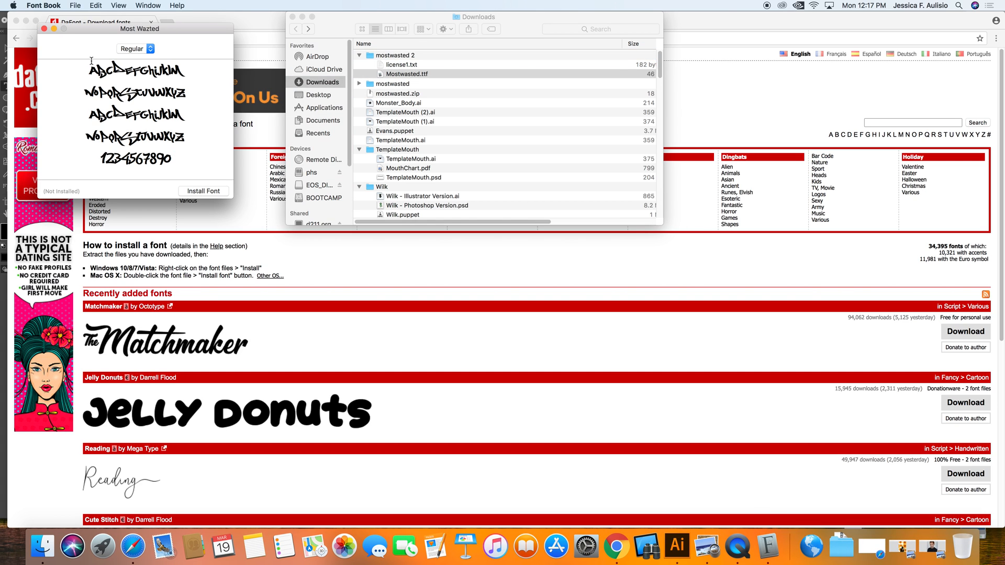
{"action": "left_click", "coordinate": [45, 29]}
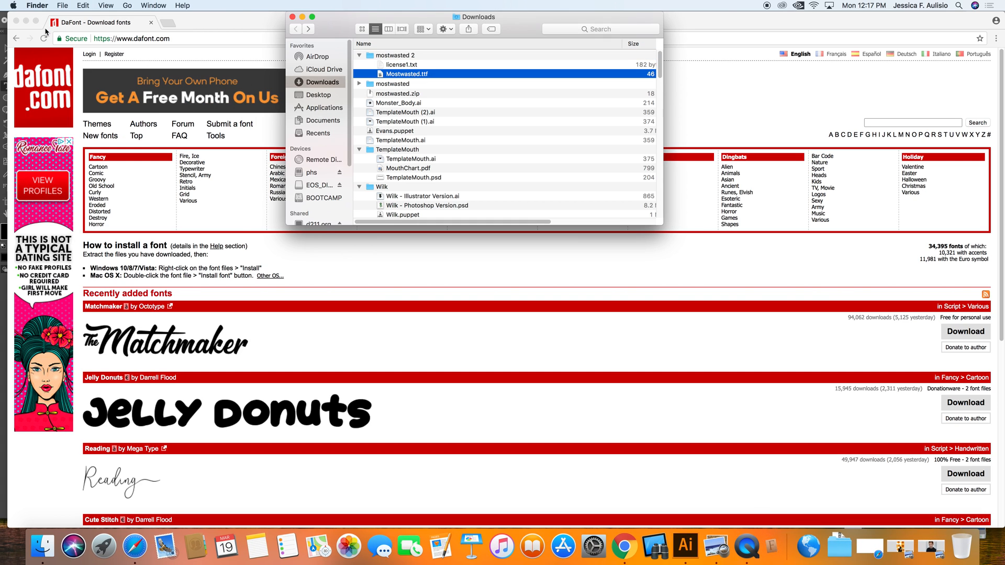
{"action": "left_click", "coordinate": [292, 17]}
Step: Close the dafont browser tab and return to the Illustrator document
{"action": "left_click", "coordinate": [151, 22]}
{"action": "left_click", "coordinate": [151, 23]}
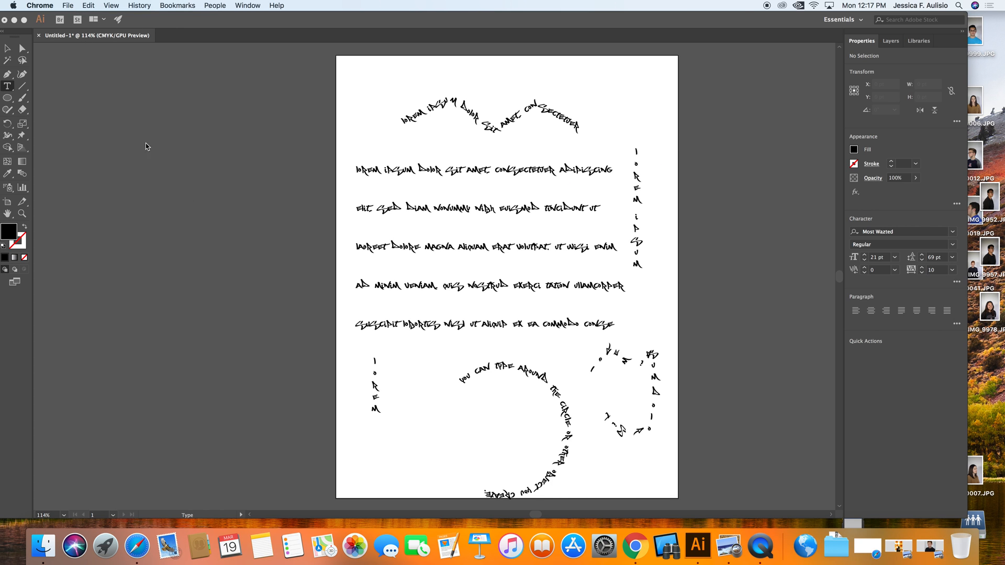
{"action": "left_click", "coordinate": [760, 546]}
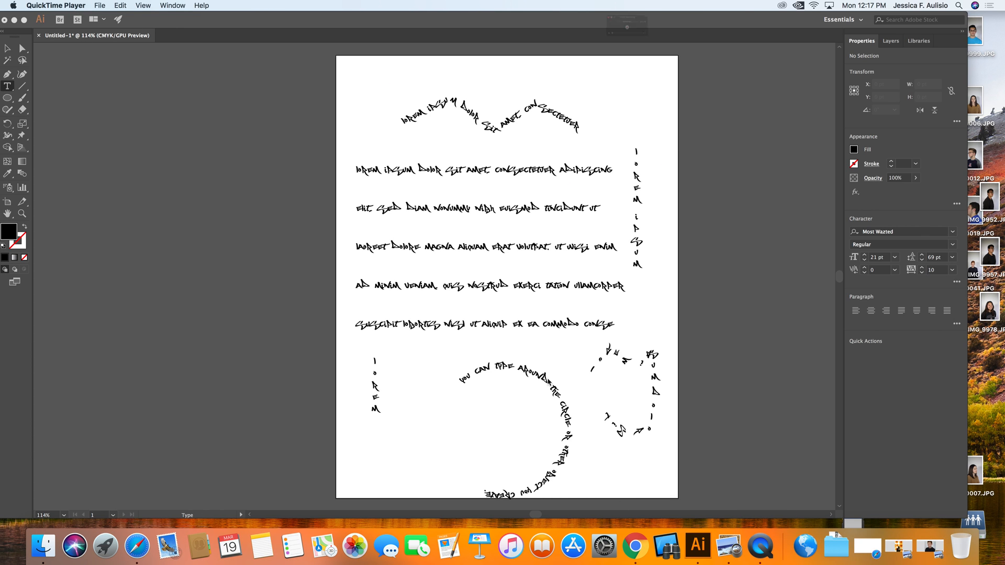